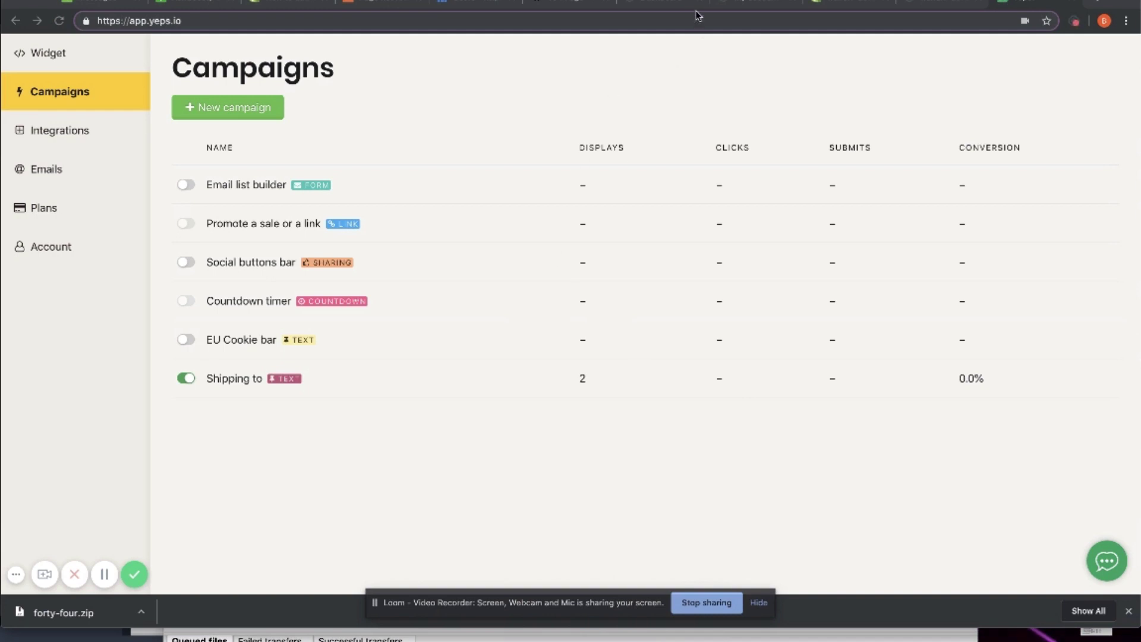
Step: View the live storefront, dismiss the time-tracking notification and bring up Shopify's Themes page
{"action": "left_click", "coordinate": [913, 2]}
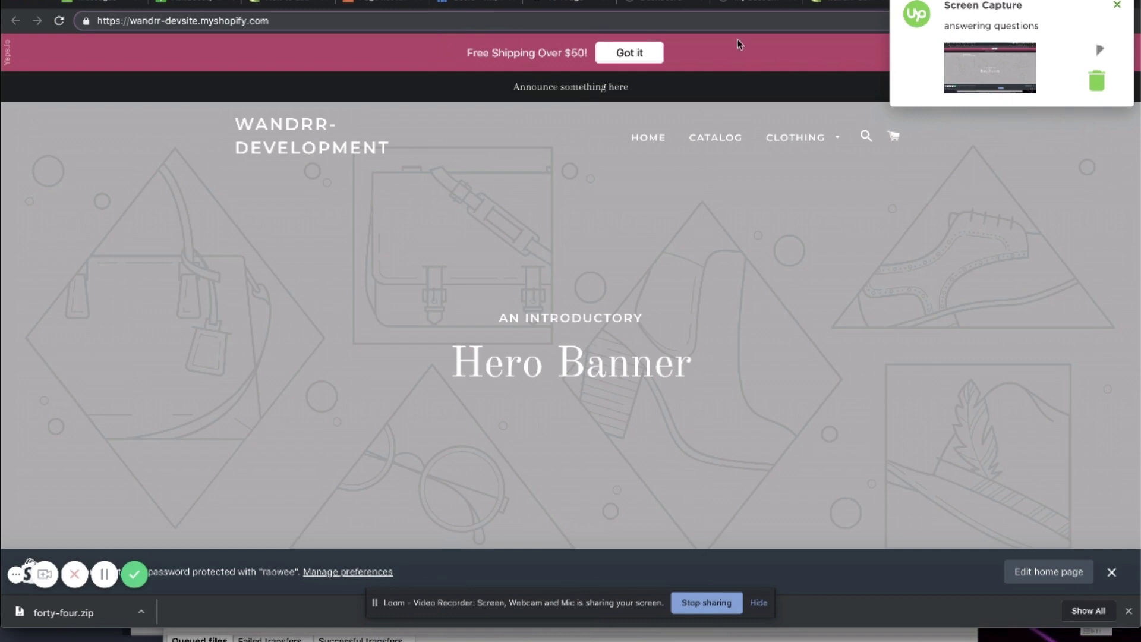
{"action": "left_click", "coordinate": [1117, 6]}
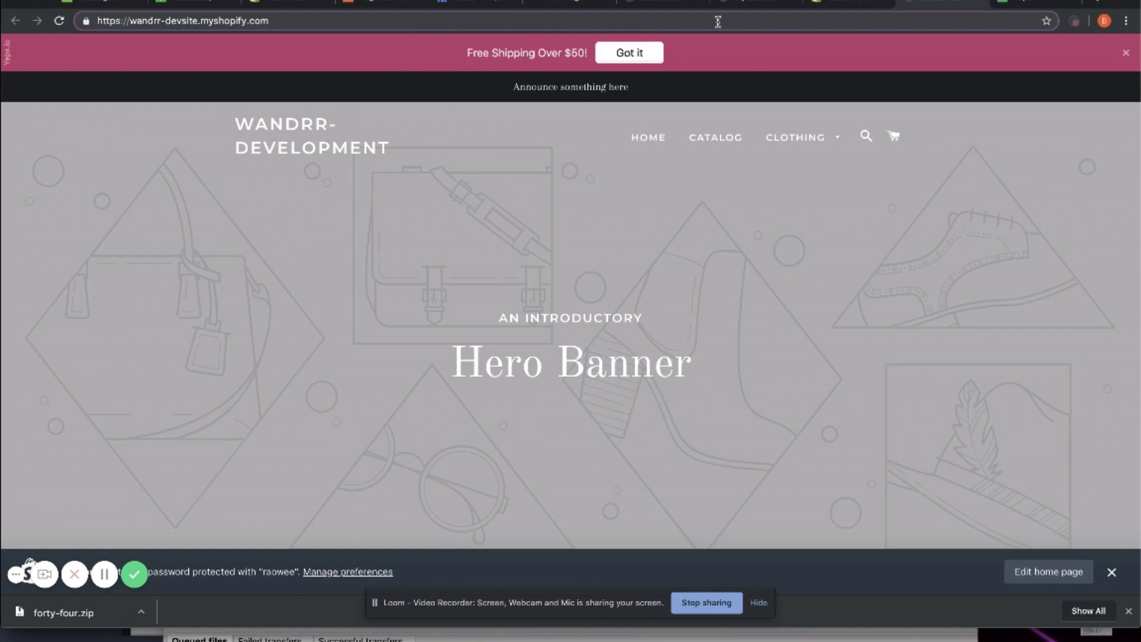
{"action": "left_click", "coordinate": [866, 7]}
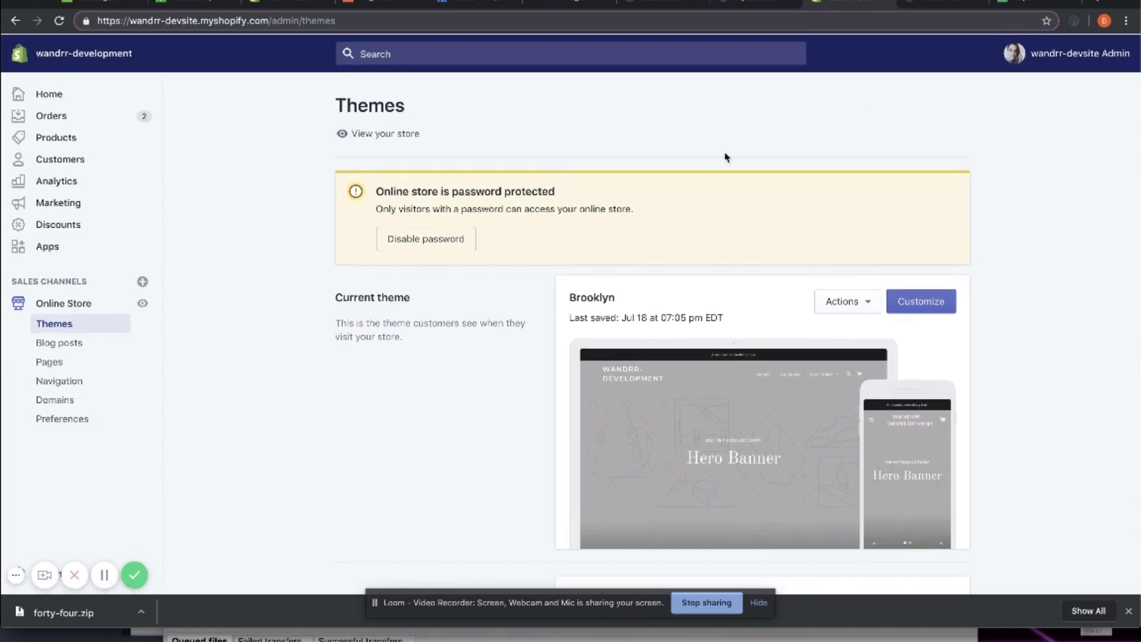
{"action": "left_click", "coordinate": [1015, 7]}
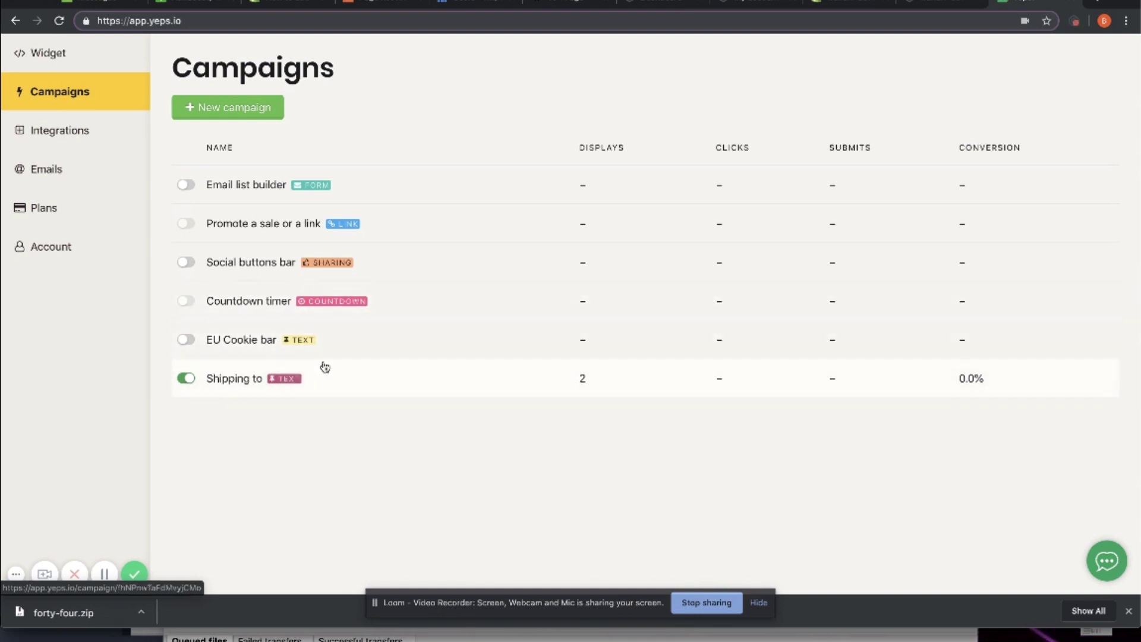
Step: Create campaign #7 and preview the Link, Sharing, Countdown, Announcement and Shipping bar types
{"action": "left_click", "coordinate": [216, 121]}
{"action": "scroll", "coordinate": [331, 272], "scroll_direction": "down", "scroll_amount": 1}
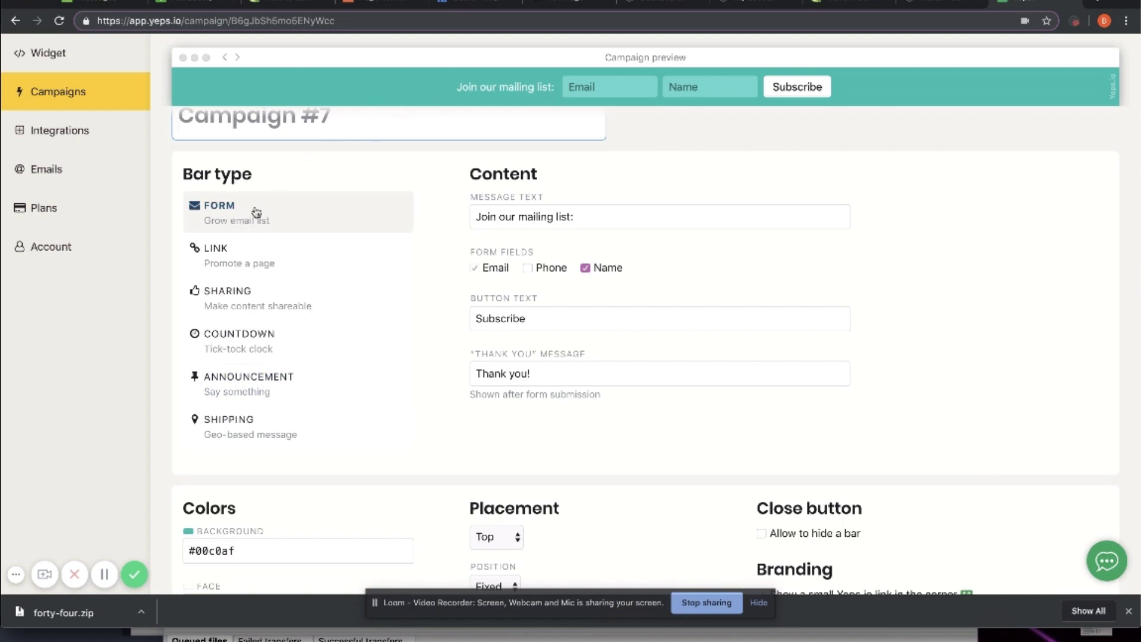
{"action": "left_click", "coordinate": [246, 250]}
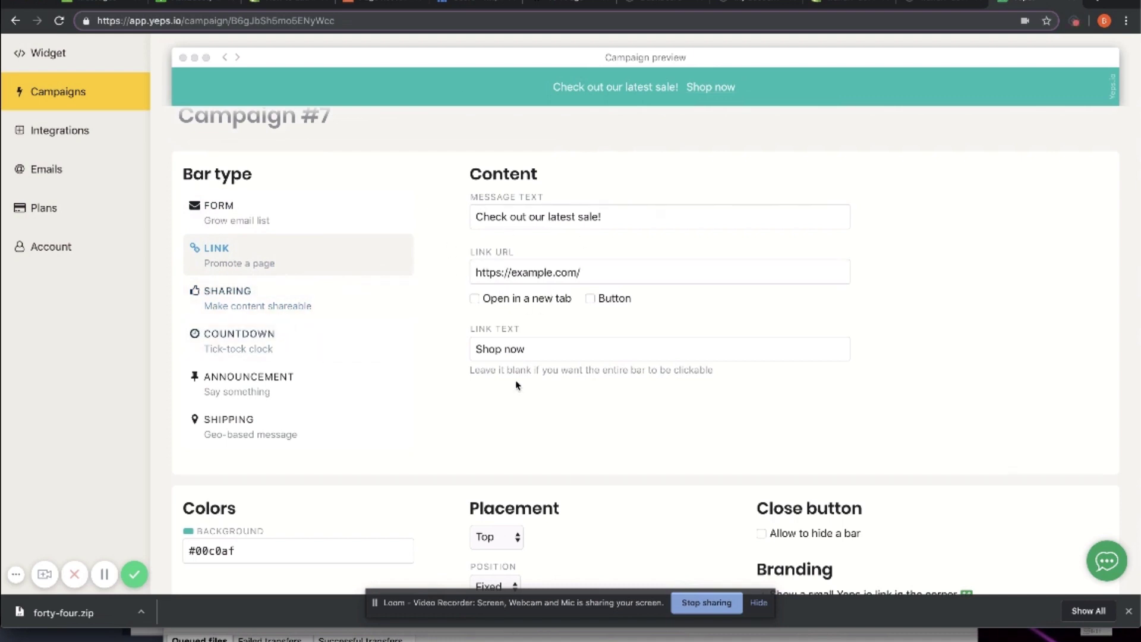
{"action": "left_click", "coordinate": [266, 302]}
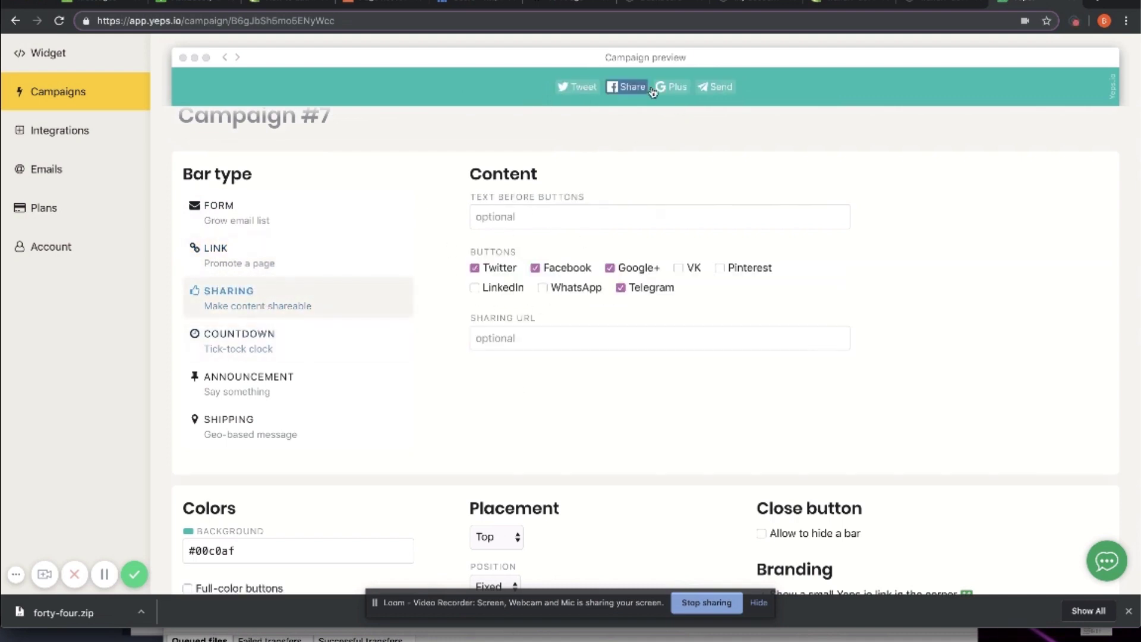
{"action": "left_click", "coordinate": [244, 351]}
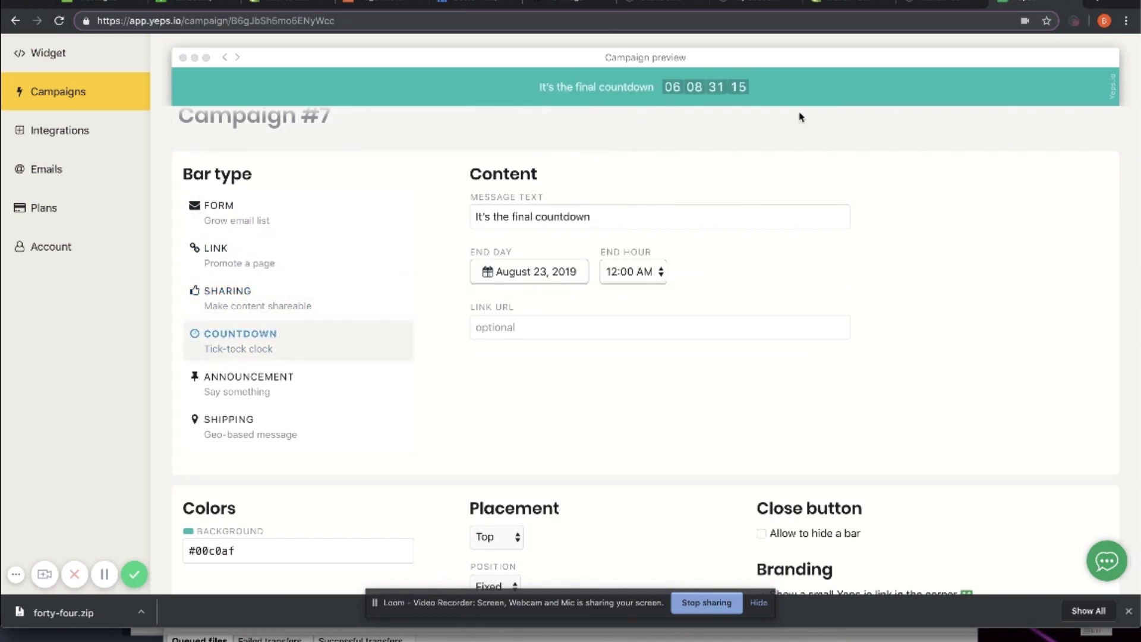
{"action": "left_click", "coordinate": [264, 389]}
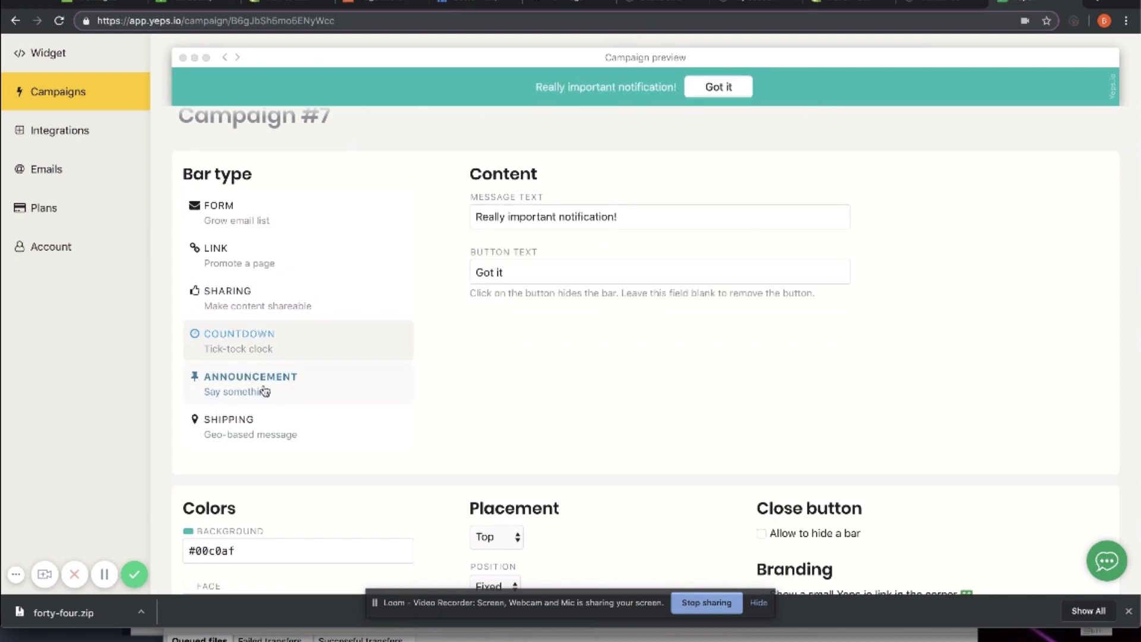
{"action": "scroll", "coordinate": [297, 399], "scroll_direction": "down", "scroll_amount": 1}
{"action": "left_click", "coordinate": [293, 395]}
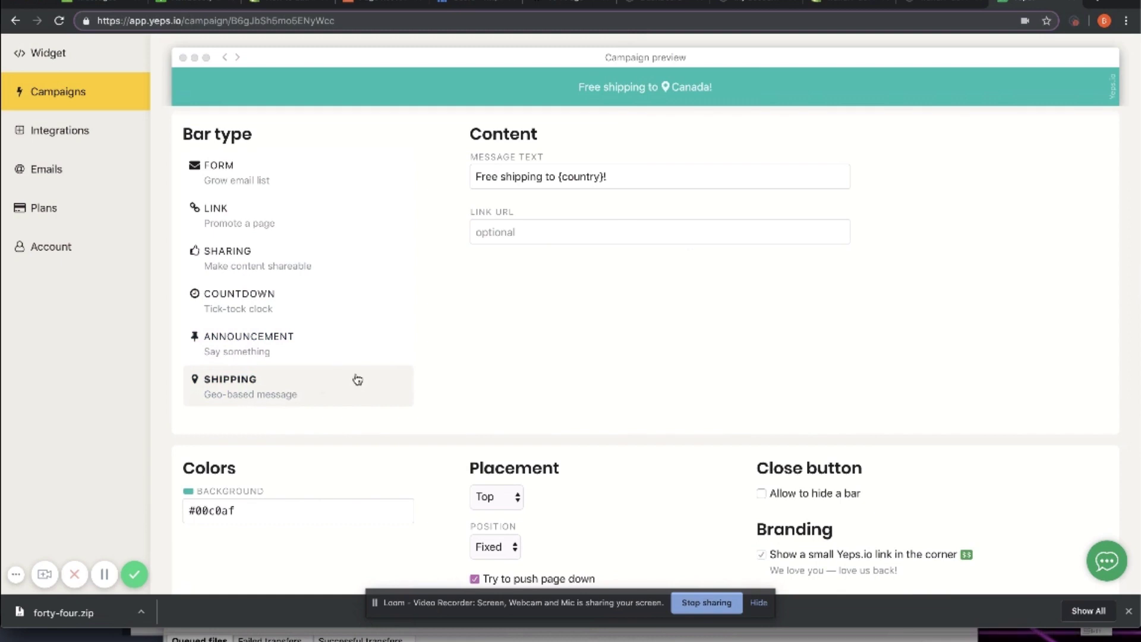
{"action": "scroll", "coordinate": [553, 303], "scroll_direction": "up", "scroll_amount": 1}
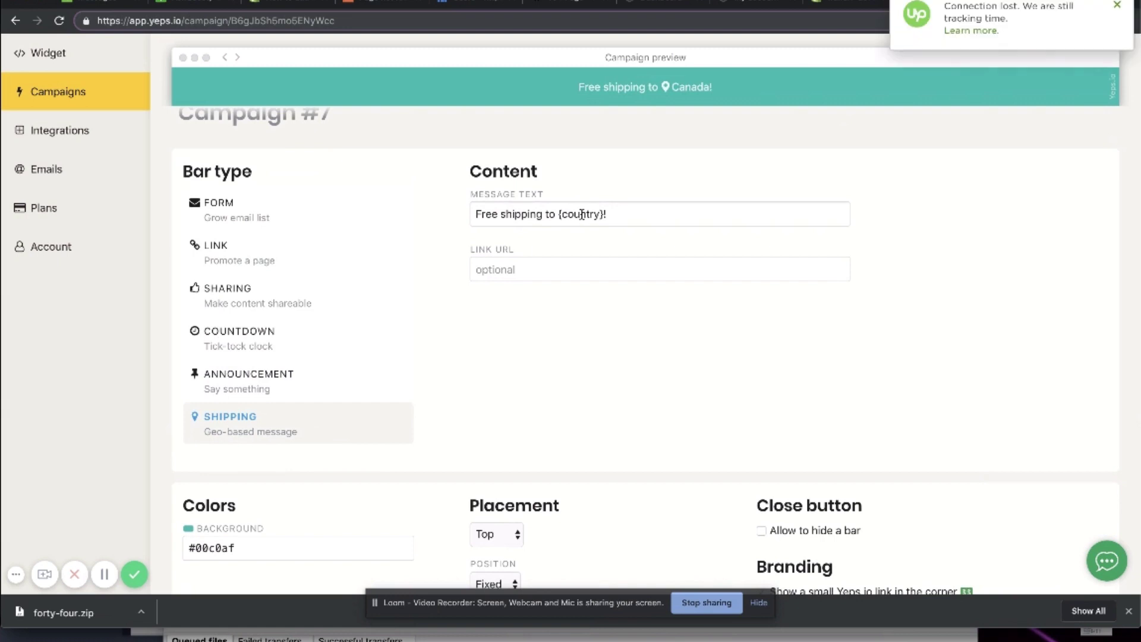
Step: Make campaign #7 an Announcement bar, leaving the text colour unchanged
{"action": "scroll", "coordinate": [594, 287], "scroll_direction": "down", "scroll_amount": 4}
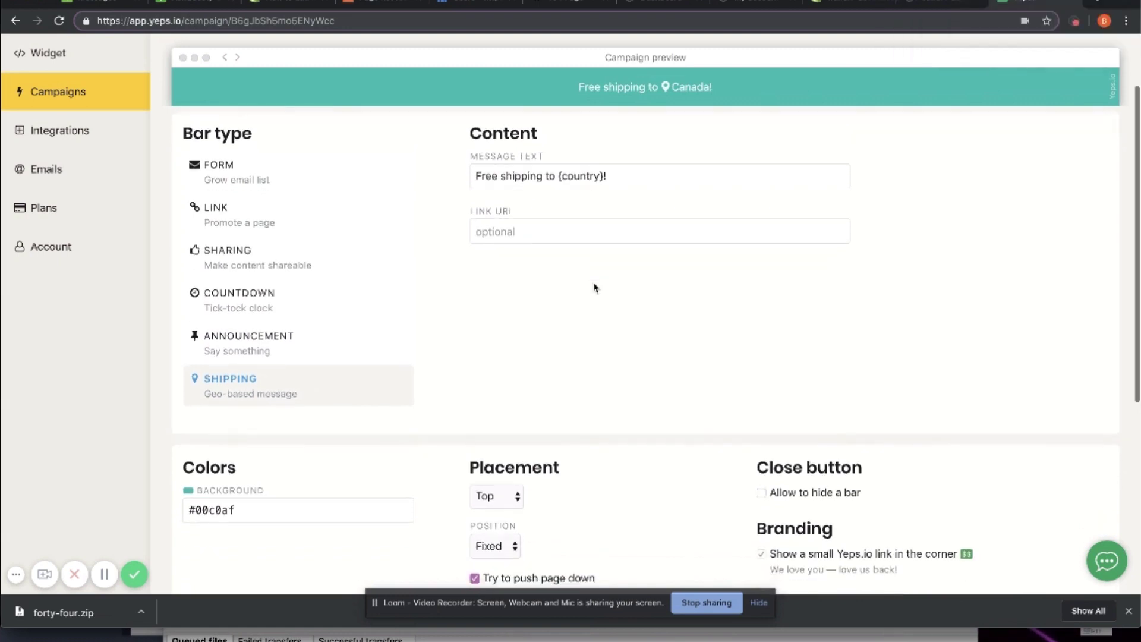
{"action": "scroll", "coordinate": [537, 298], "scroll_direction": "up", "scroll_amount": 3}
{"action": "left_click", "coordinate": [354, 330]}
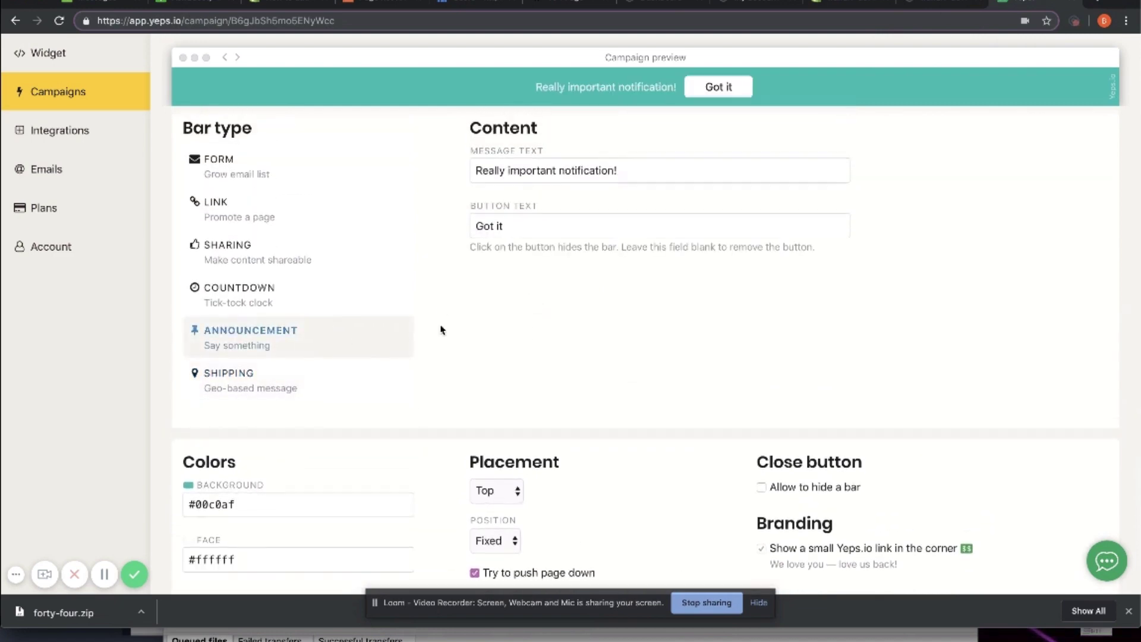
{"action": "scroll", "coordinate": [440, 326], "scroll_direction": "down", "scroll_amount": 1}
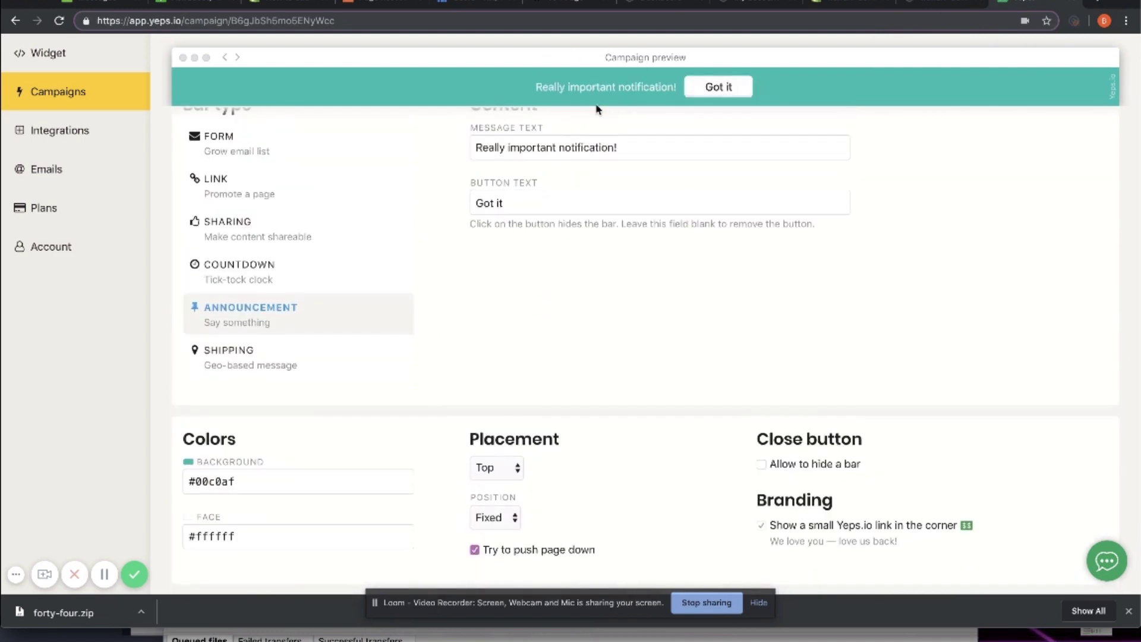
{"action": "scroll", "coordinate": [447, 276], "scroll_direction": "down", "scroll_amount": 3}
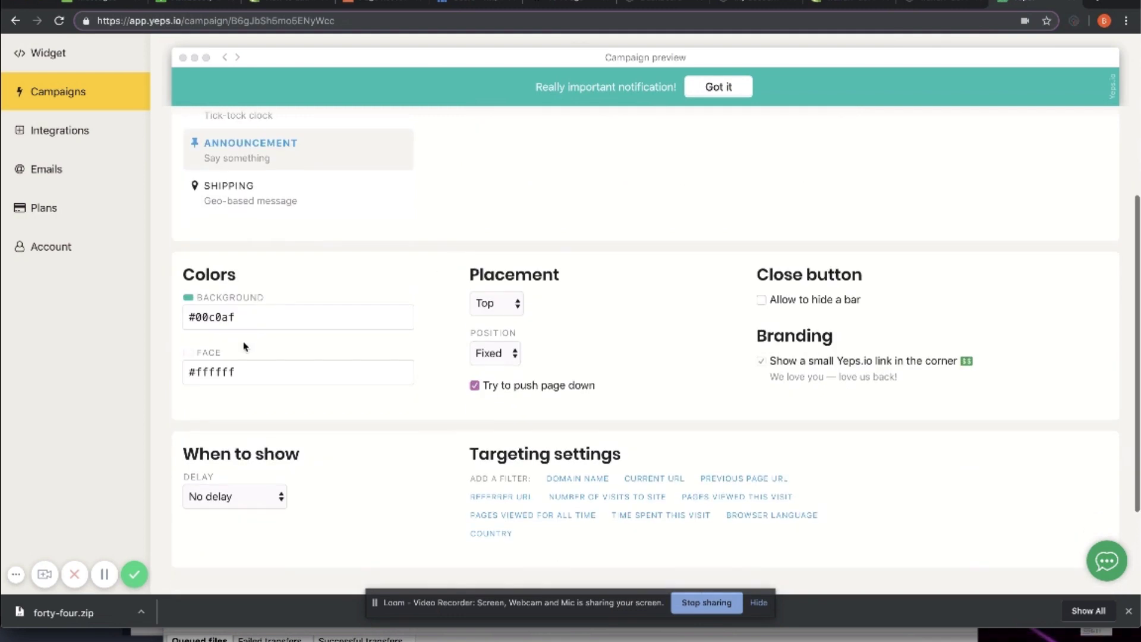
{"action": "left_click", "coordinate": [256, 376]}
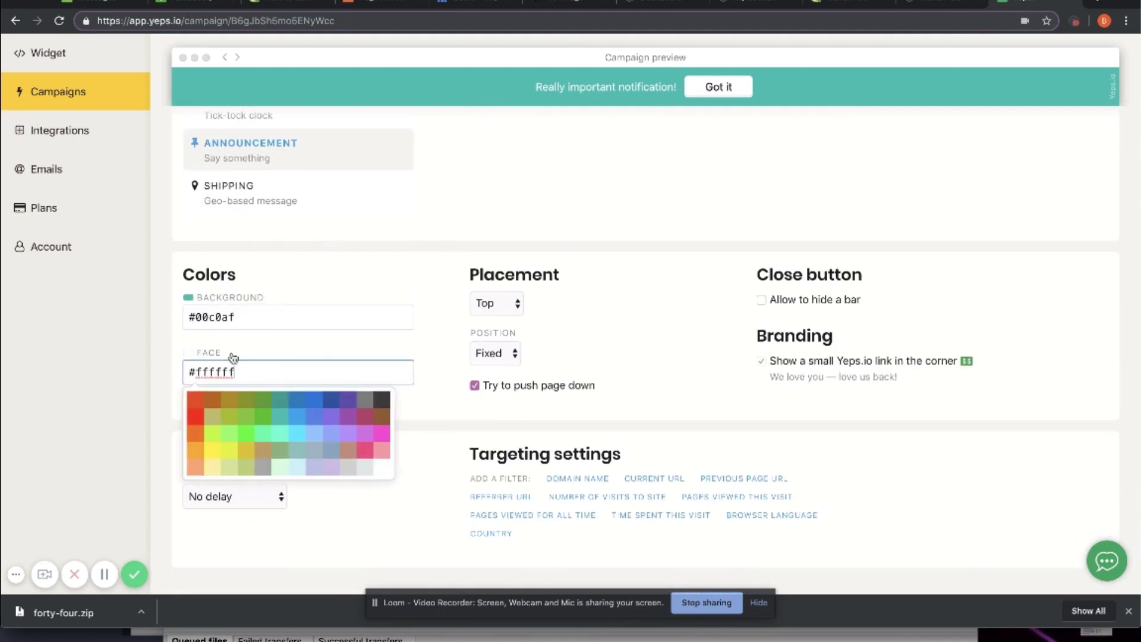
{"action": "left_click", "coordinate": [267, 341]}
Step: Keep the bar placed at Top with Fixed position and let visitors hide it
{"action": "left_click", "coordinate": [503, 302]}
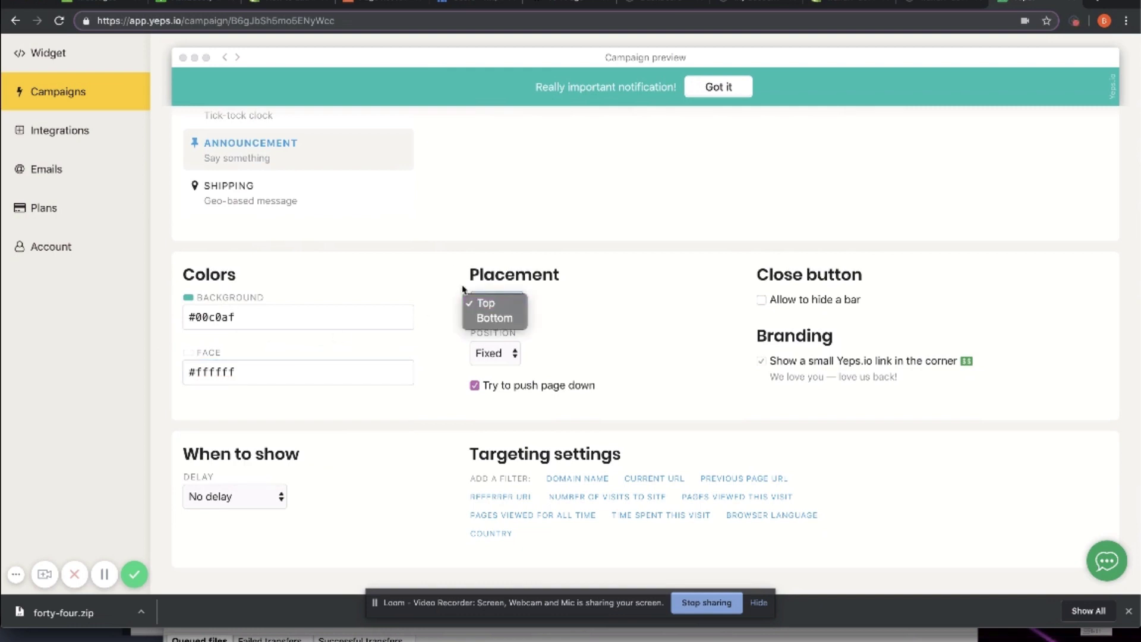
{"action": "left_click", "coordinate": [591, 333]}
{"action": "left_click", "coordinate": [514, 357]}
{"action": "left_click", "coordinate": [597, 323]}
{"action": "left_click", "coordinate": [510, 354]}
{"action": "left_click", "coordinate": [564, 352]}
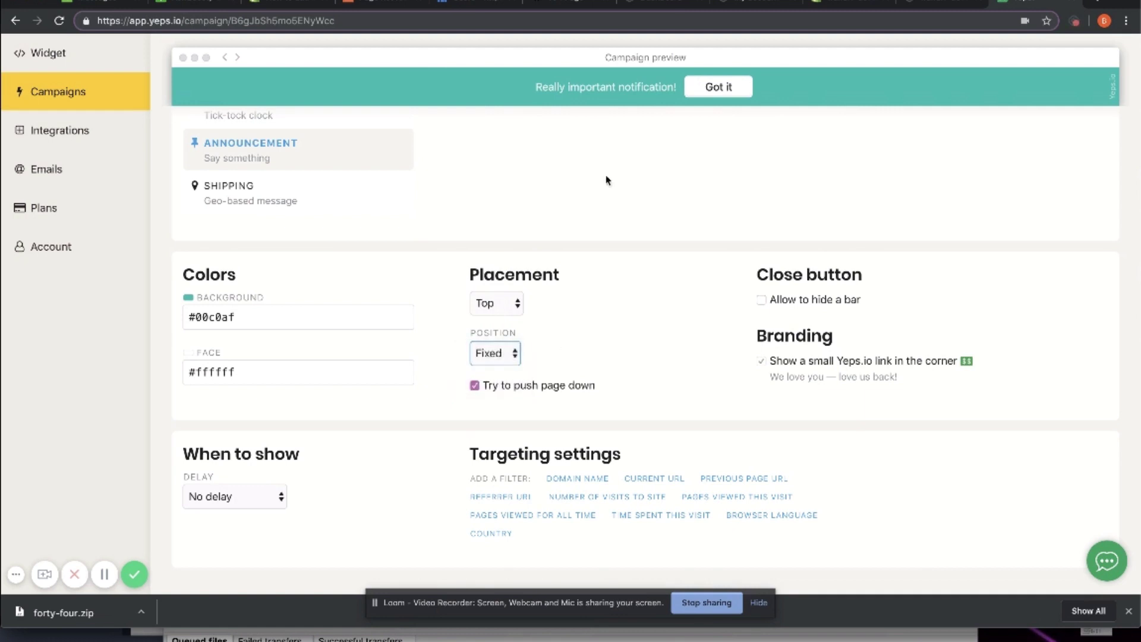
{"action": "left_click", "coordinate": [512, 357]}
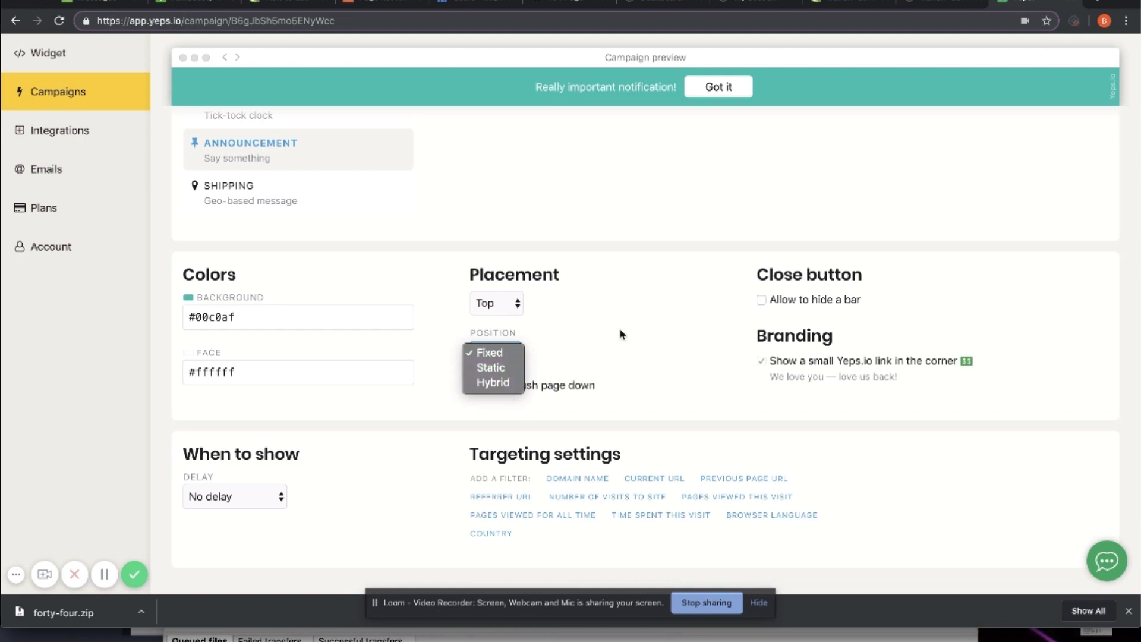
{"action": "left_click", "coordinate": [505, 395]}
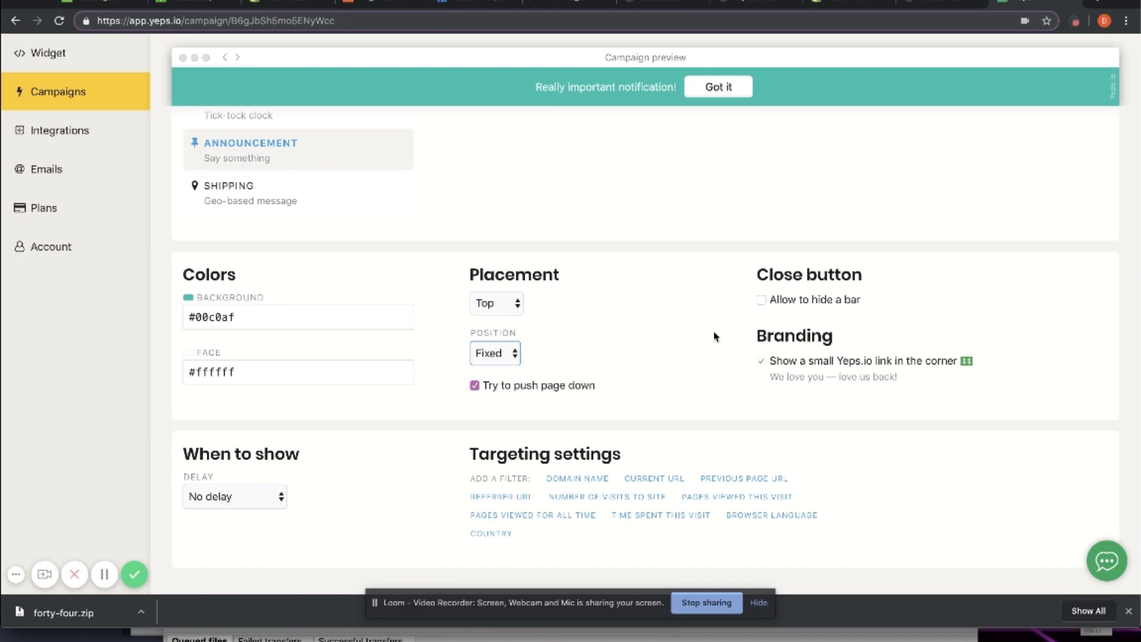
{"action": "scroll", "coordinate": [719, 300], "scroll_direction": "up", "scroll_amount": 1}
{"action": "left_click", "coordinate": [761, 329]}
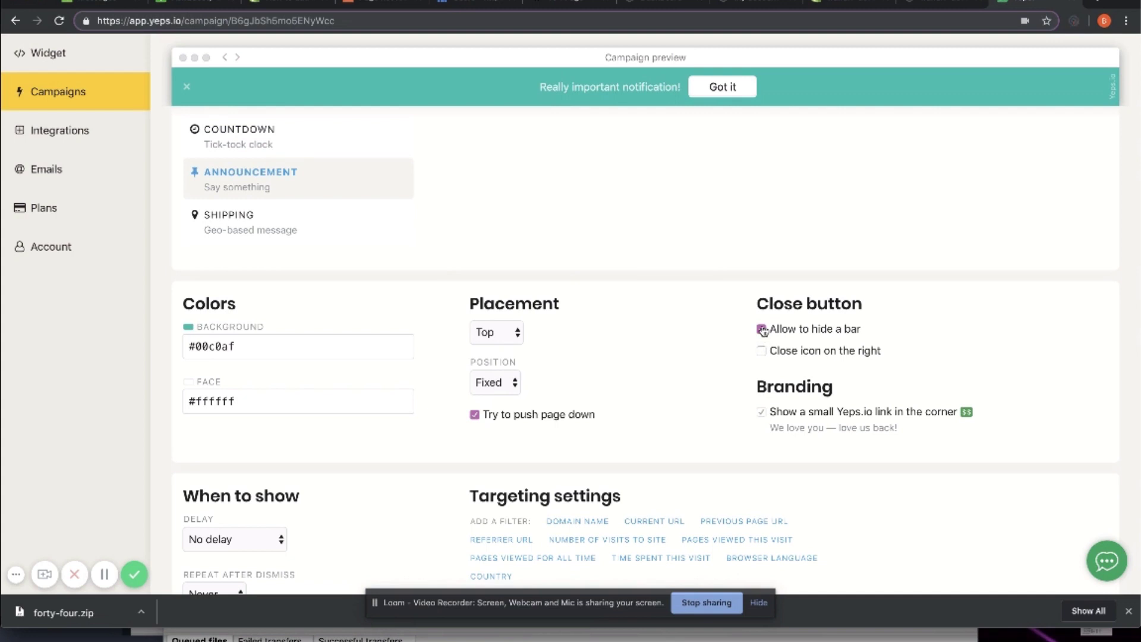
Step: Turn off bar hiding and set the display delay to 10 seconds
{"action": "left_click", "coordinate": [763, 330]}
{"action": "scroll", "coordinate": [646, 438], "scroll_direction": "down", "scroll_amount": 2}
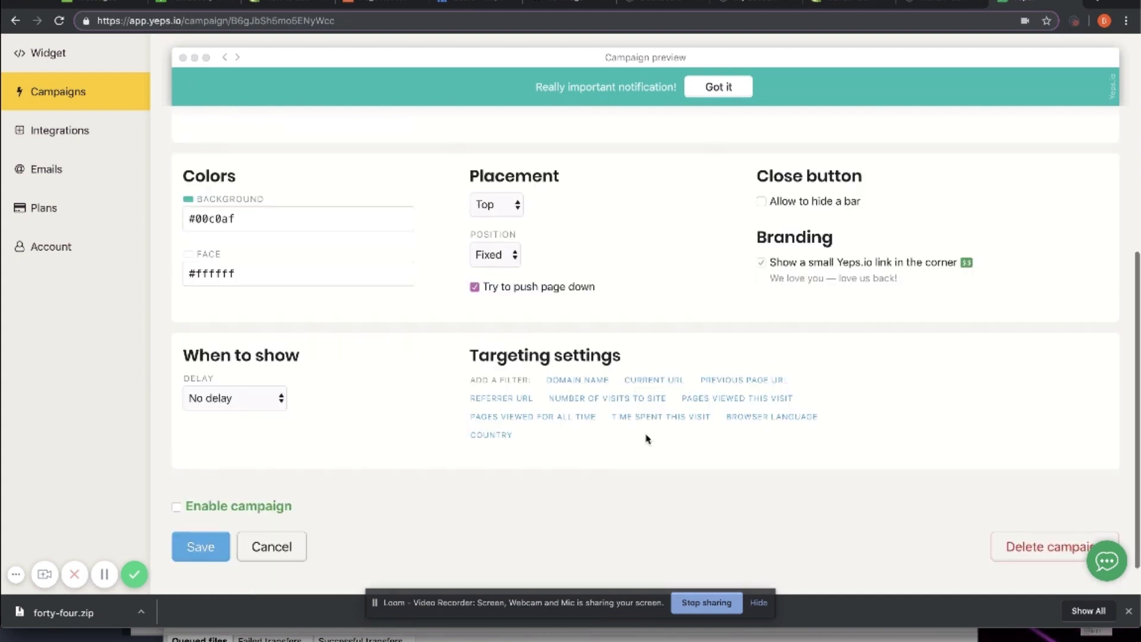
{"action": "scroll", "coordinate": [645, 438], "scroll_direction": "down", "scroll_amount": 1}
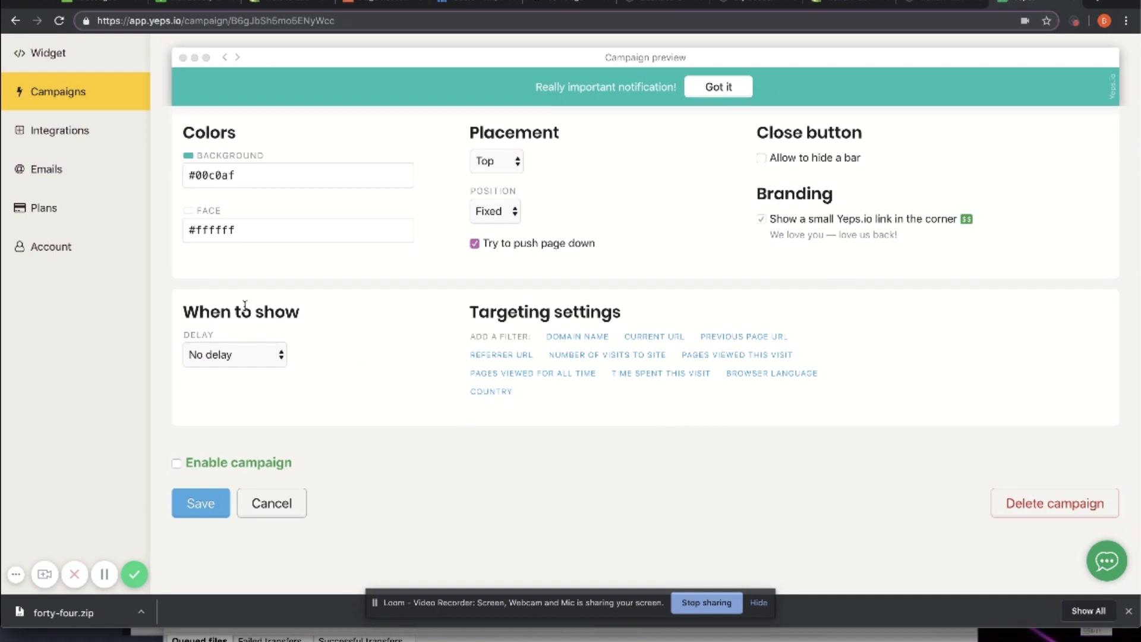
{"action": "left_click", "coordinate": [254, 352]}
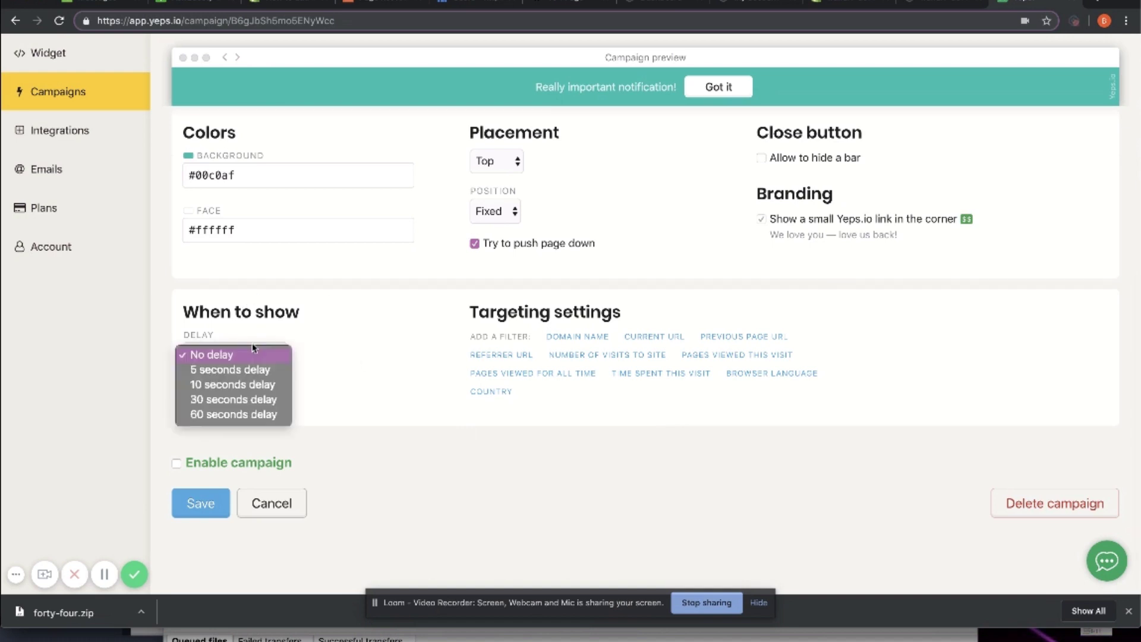
{"action": "left_click", "coordinate": [332, 341]}
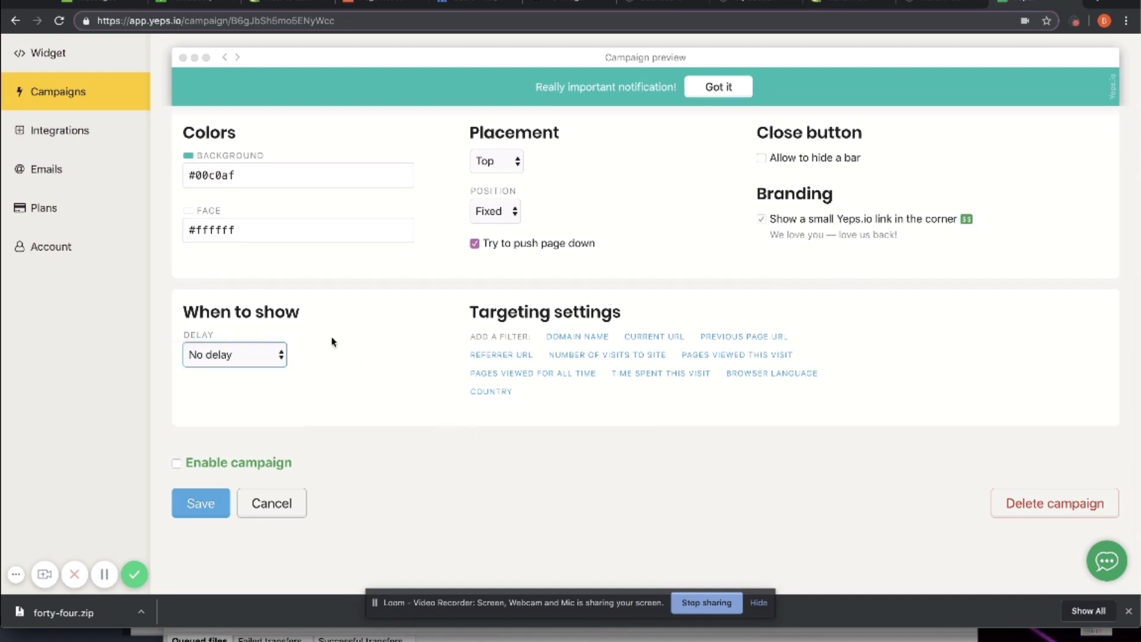
{"action": "left_click", "coordinate": [262, 357]}
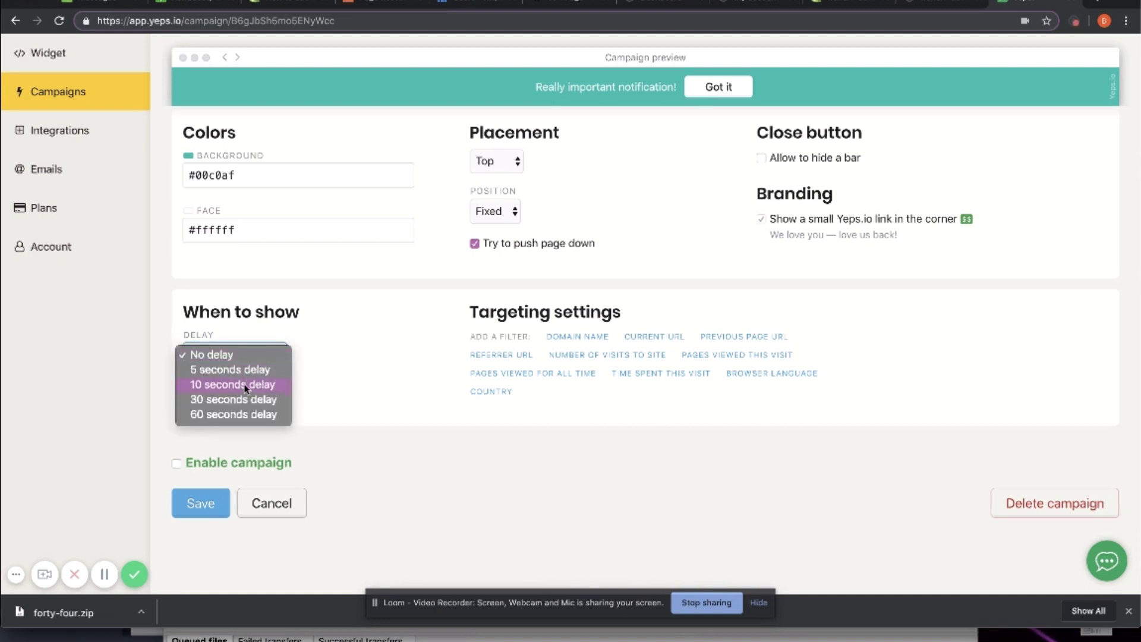
{"action": "left_click", "coordinate": [246, 389]}
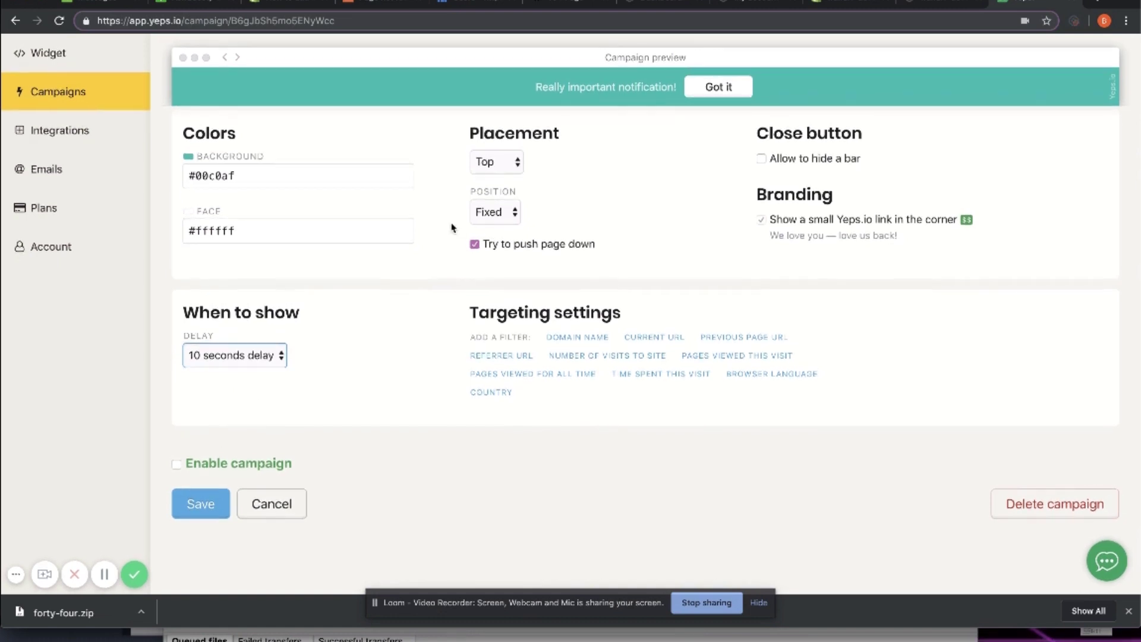
Step: Enable and save the campaign, then view the Integrations page
{"action": "scroll", "coordinate": [301, 331], "scroll_direction": "up", "scroll_amount": 3}
{"action": "scroll", "coordinate": [301, 331], "scroll_direction": "down", "scroll_amount": 1}
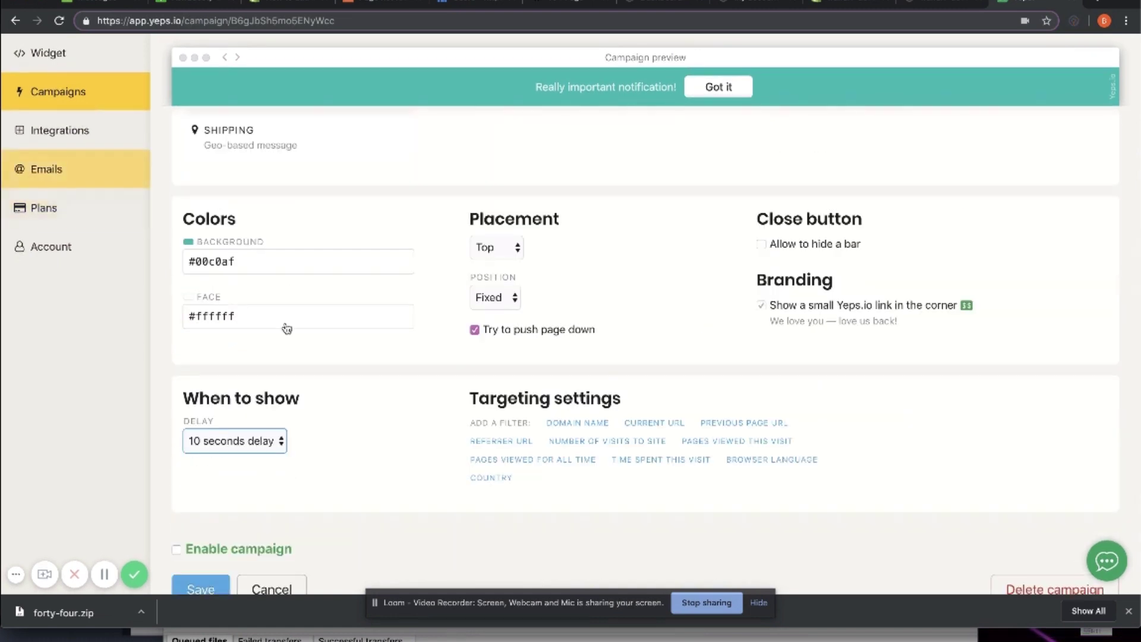
{"action": "scroll", "coordinate": [238, 393], "scroll_direction": "down", "scroll_amount": 2}
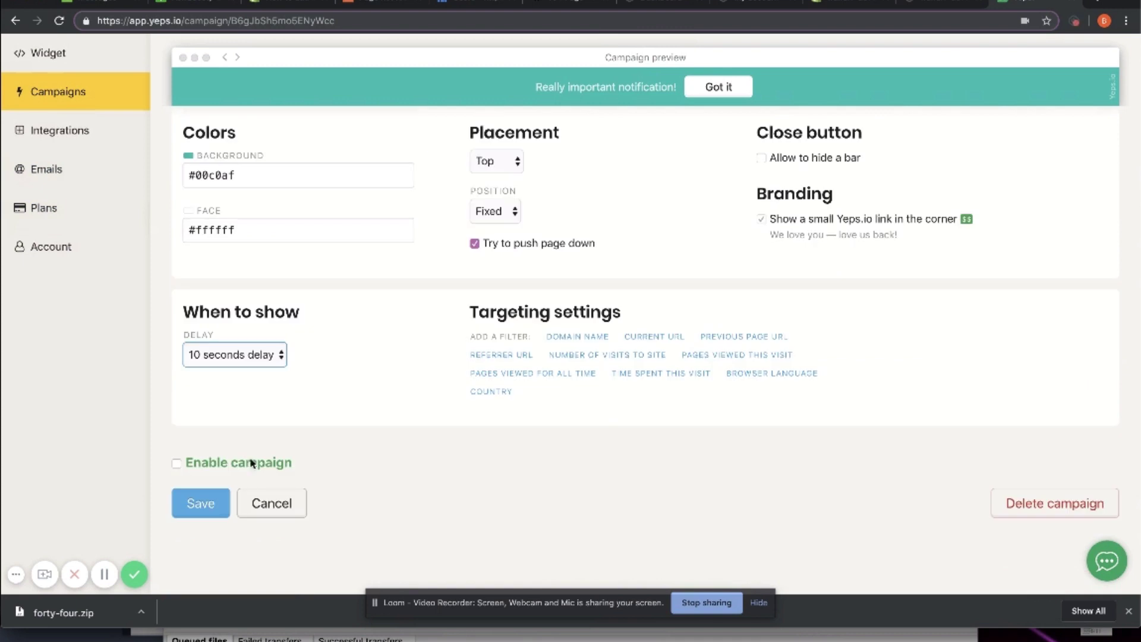
{"action": "left_click", "coordinate": [176, 463]}
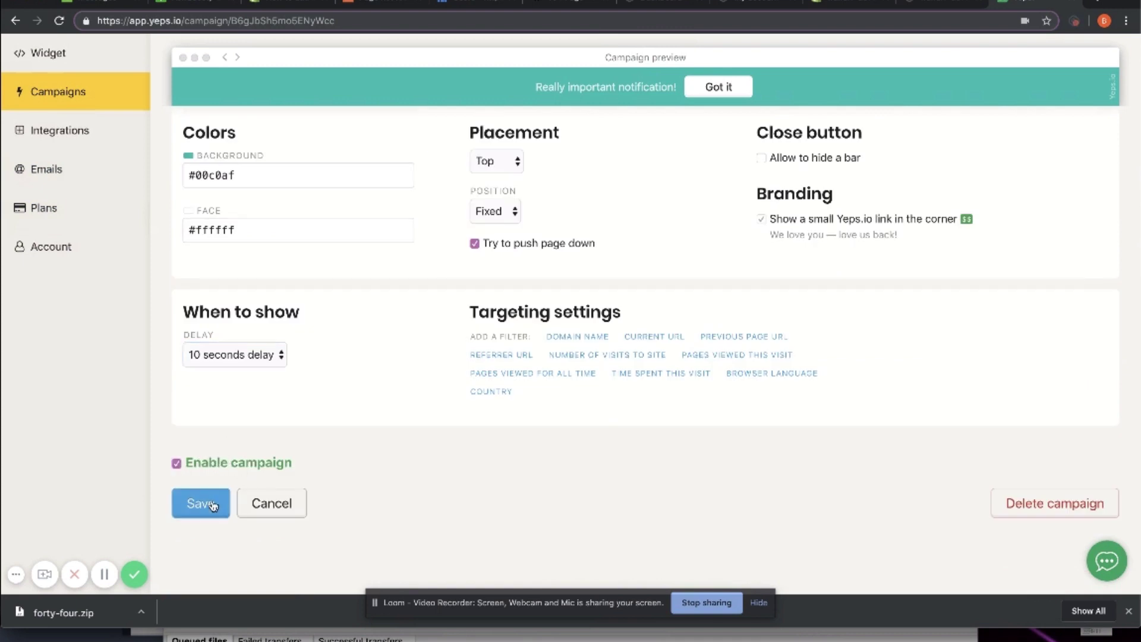
{"action": "left_click", "coordinate": [212, 505]}
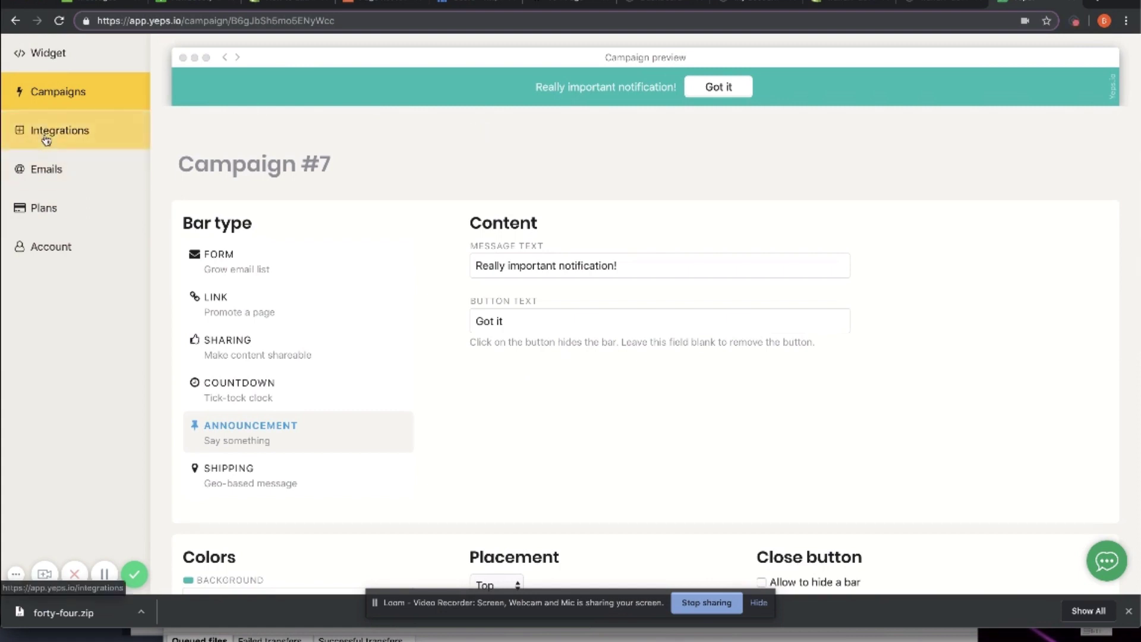
{"action": "left_click", "coordinate": [46, 140]}
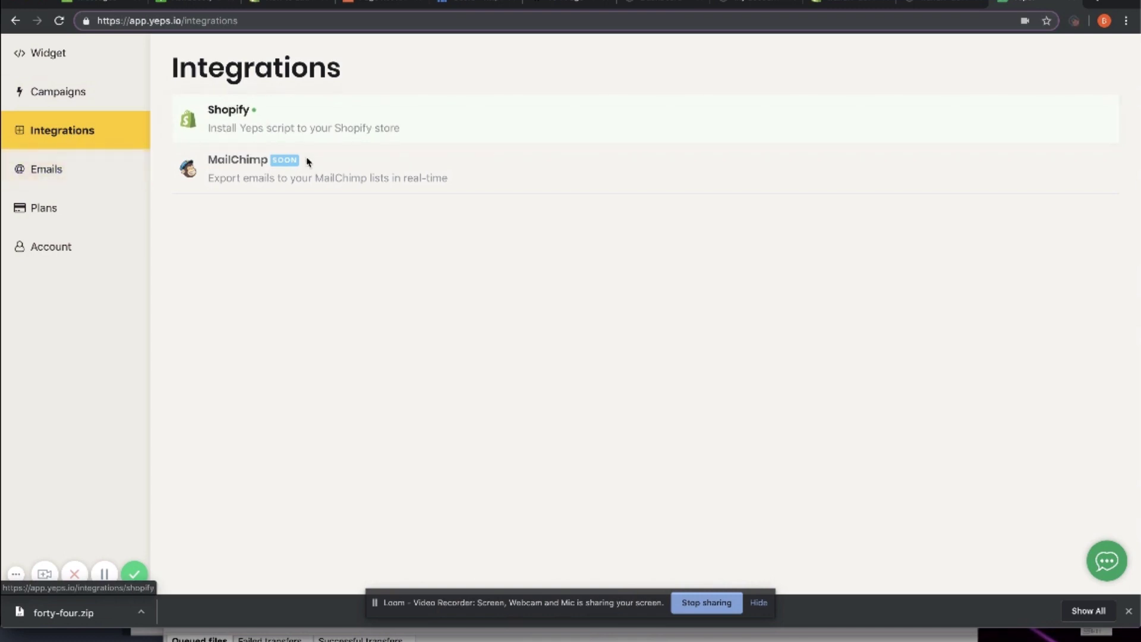
Step: Check the Emails report's campaign filter, then the Plans page showing Free $0 and Pro $19/mo
{"action": "left_click", "coordinate": [102, 171]}
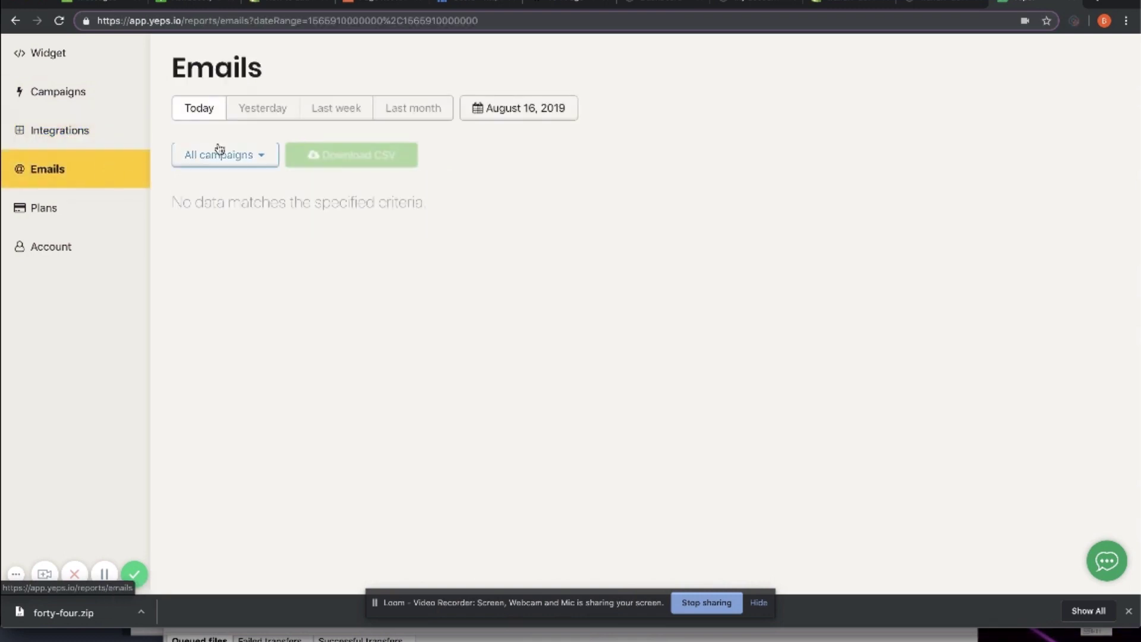
{"action": "left_click", "coordinate": [204, 158]}
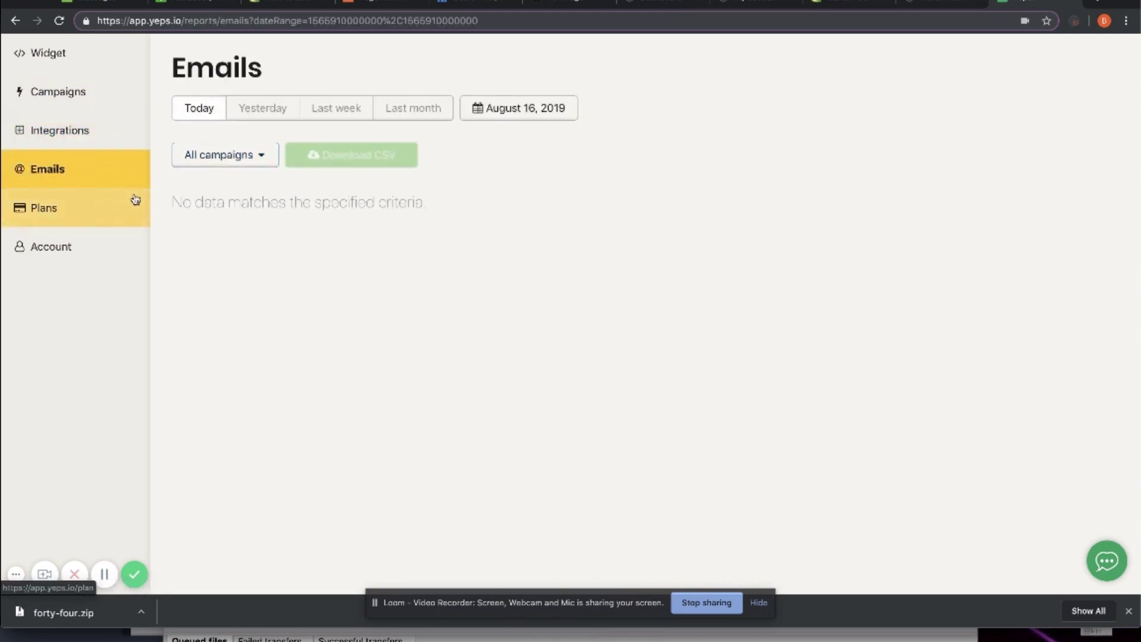
{"action": "left_click", "coordinate": [80, 222]}
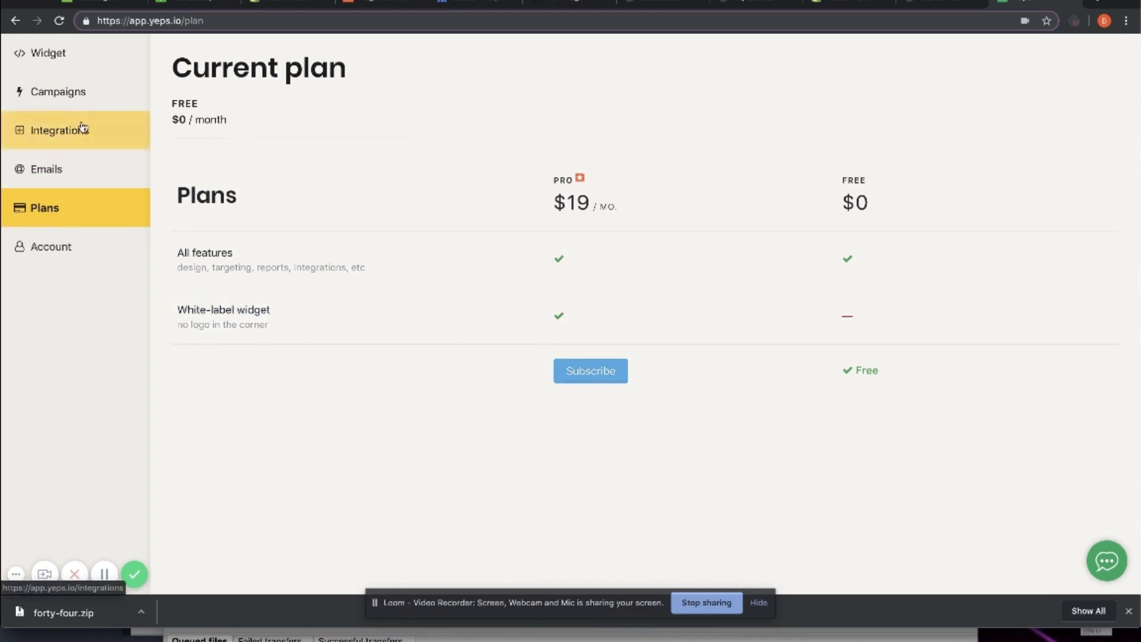
Step: Review the 'Shipping to' campaign's Free Shipping Over $50! bar, then return to Shopify Themes
{"action": "left_click", "coordinate": [52, 93]}
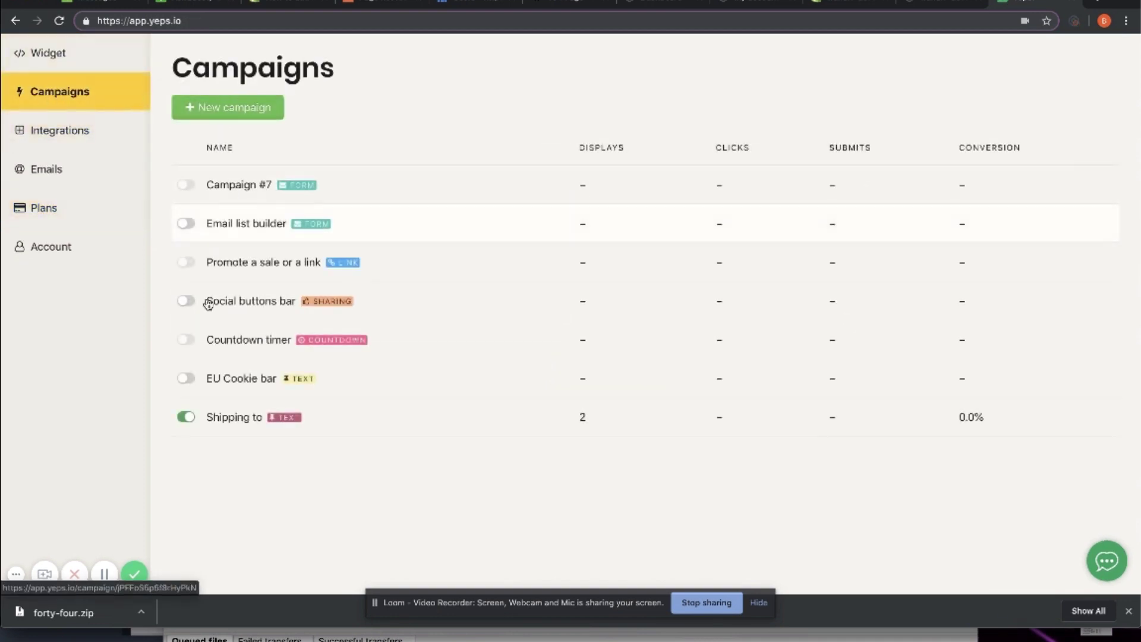
{"action": "left_click", "coordinate": [244, 416]}
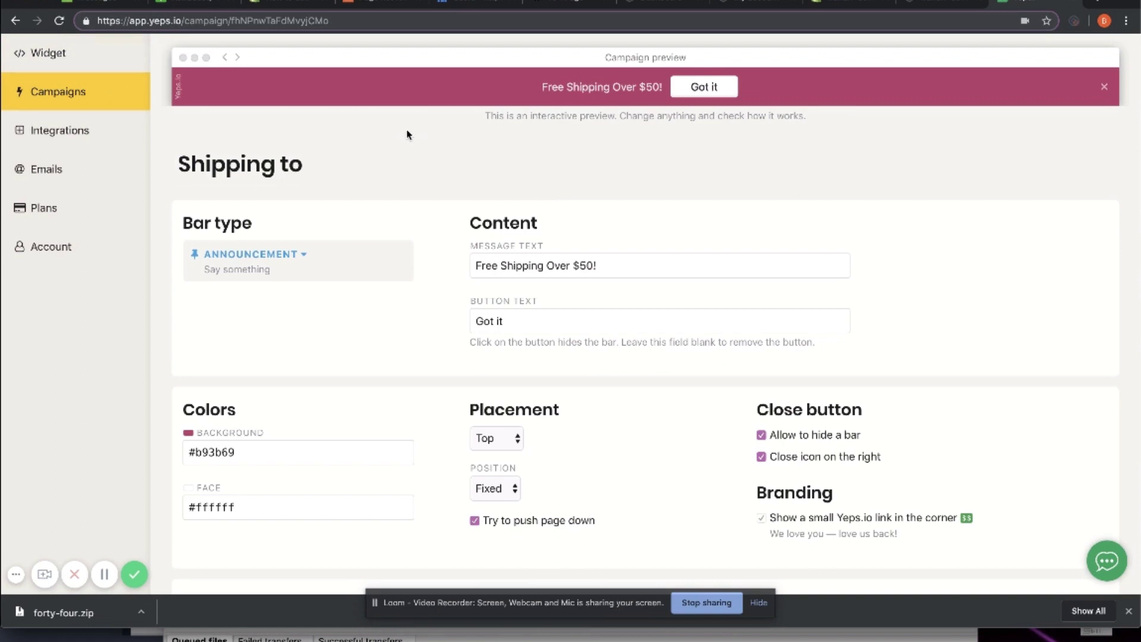
{"action": "left_click", "coordinate": [844, 3]}
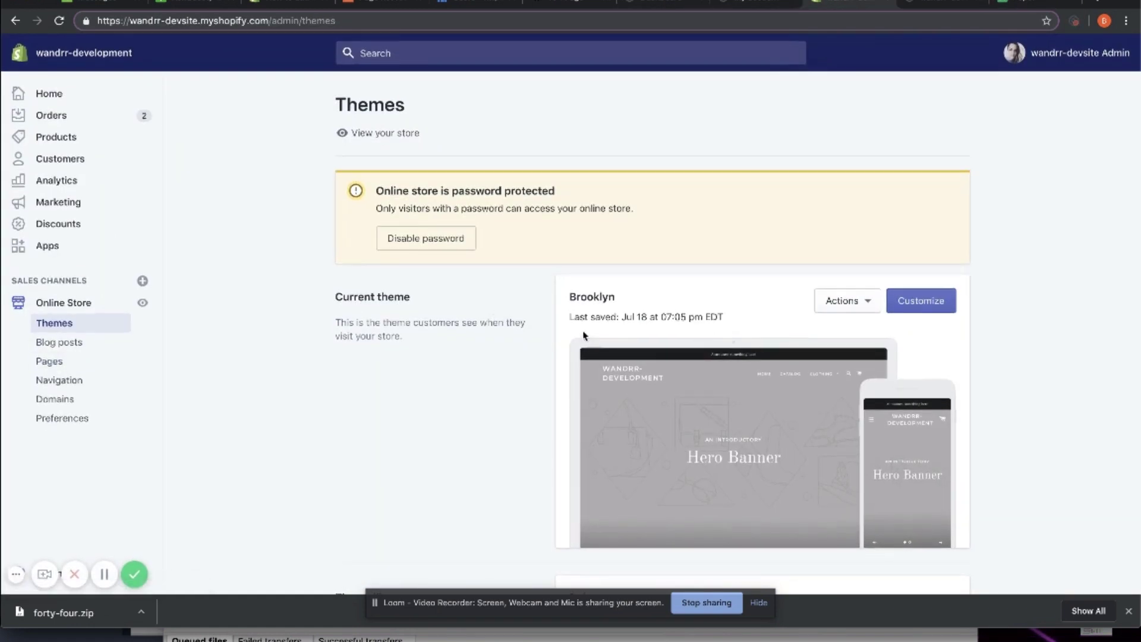
Step: Open the Brooklyn theme's Header settings and keep Show announcement checked
{"action": "left_click", "coordinate": [945, 308]}
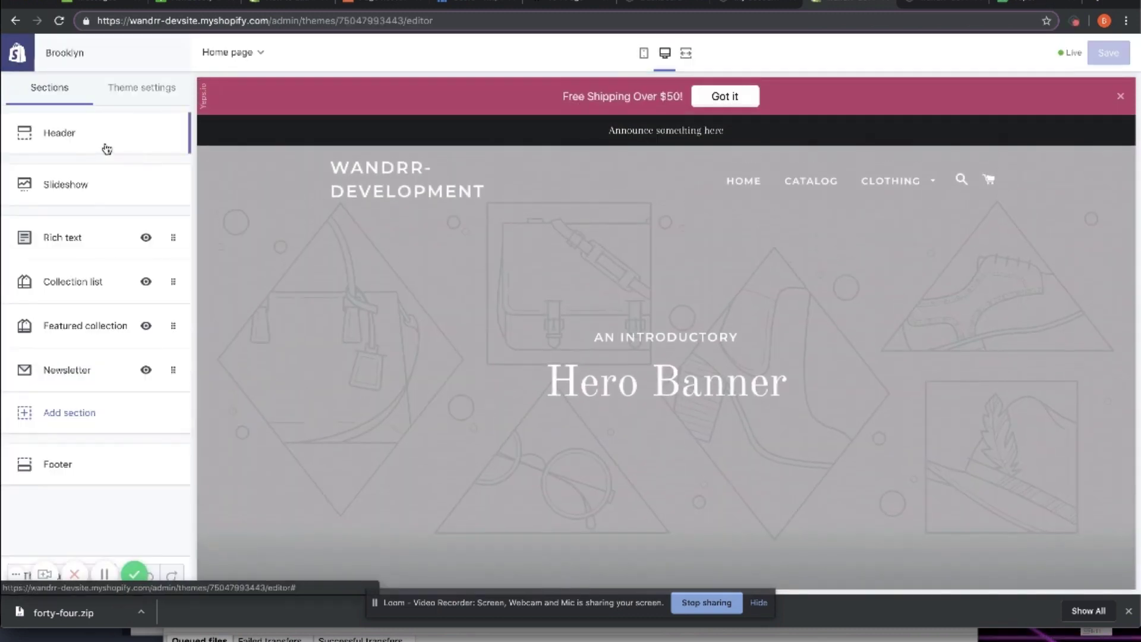
{"action": "left_click", "coordinate": [133, 142]}
{"action": "scroll", "coordinate": [70, 327], "scroll_direction": "down", "scroll_amount": 1}
{"action": "scroll", "coordinate": [70, 327], "scroll_direction": "down", "scroll_amount": 12}
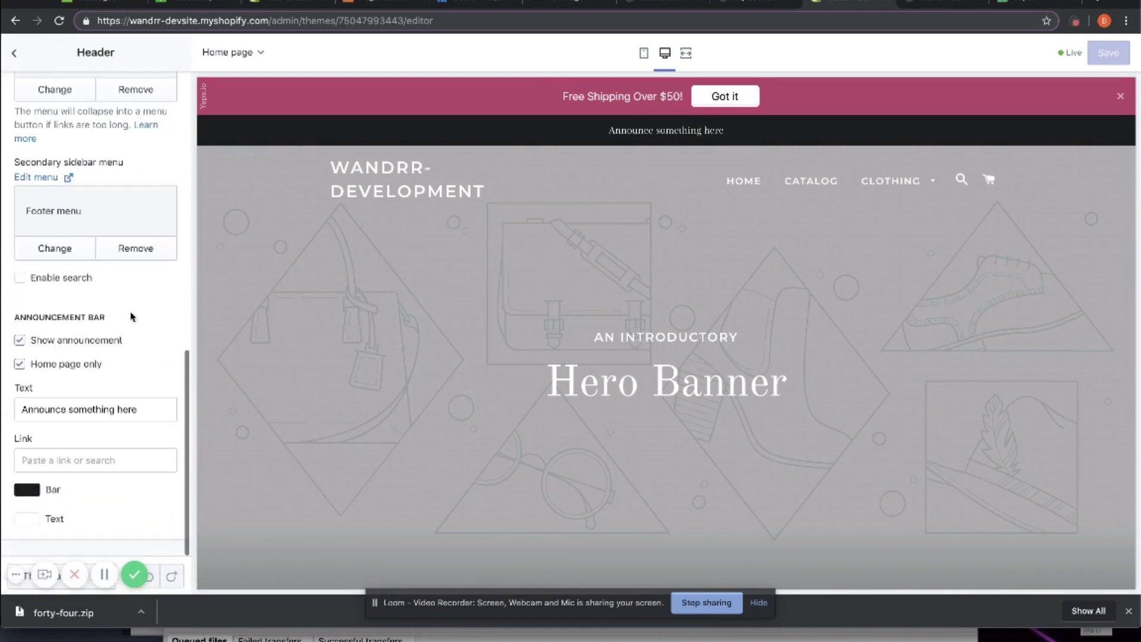
{"action": "left_click", "coordinate": [20, 340]}
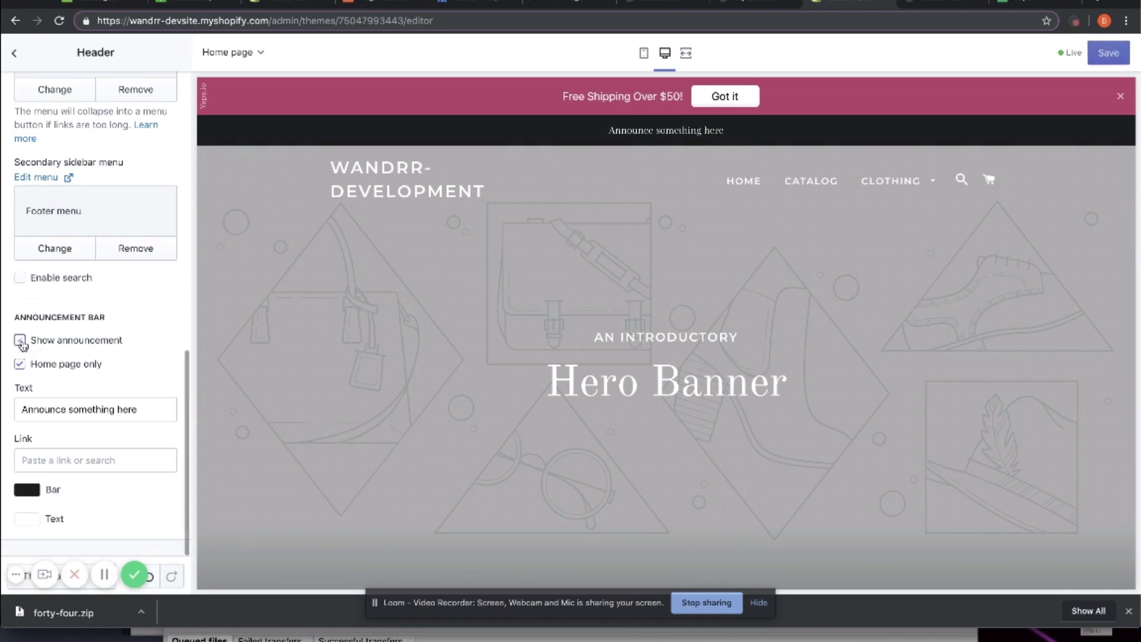
{"action": "left_click", "coordinate": [20, 341]}
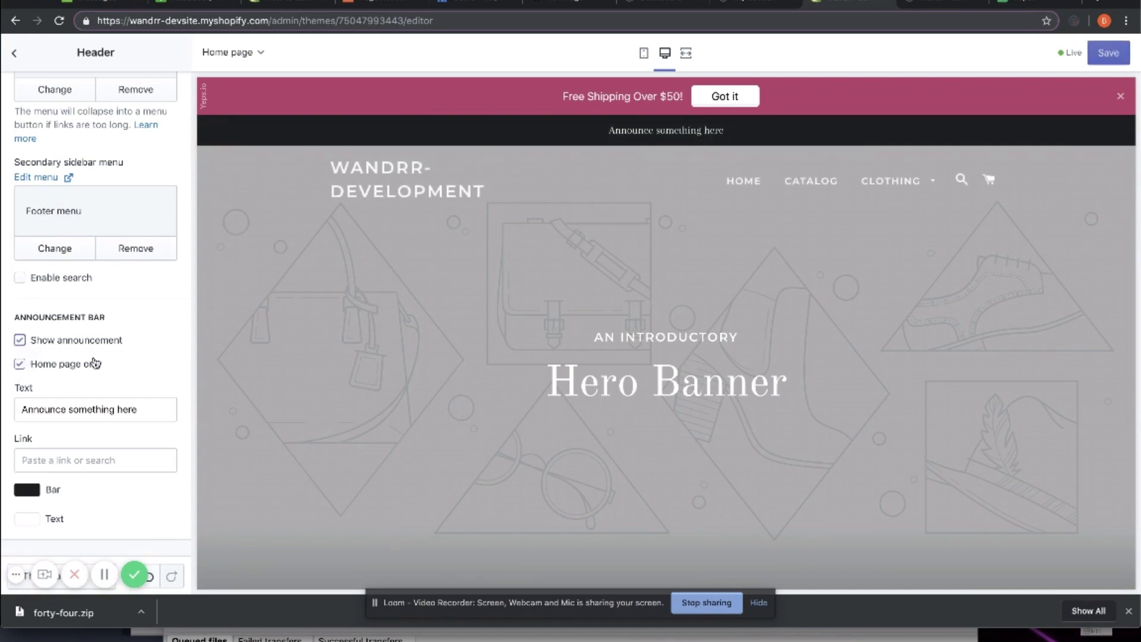
Step: Replace the theme's announcement text with COOL TEXT, leaving the Link field empty
{"action": "triple_click", "coordinate": [72, 409]}
{"action": "type", "text": "coo"}
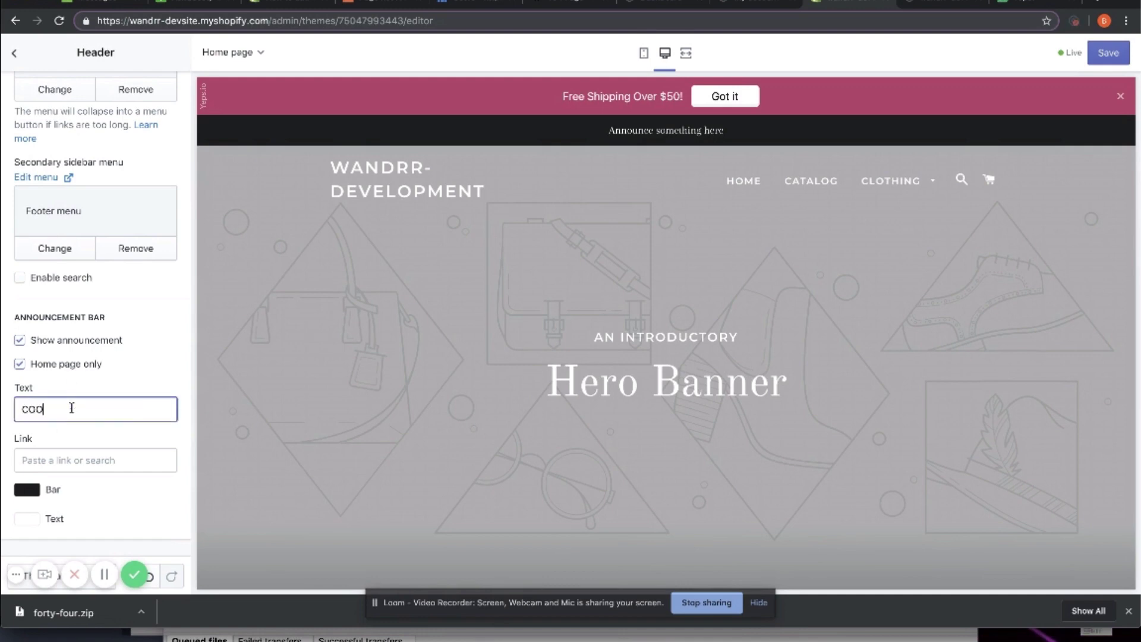
{"action": "type", "text": "L TEXT"}
{"action": "left_click", "coordinate": [54, 462]}
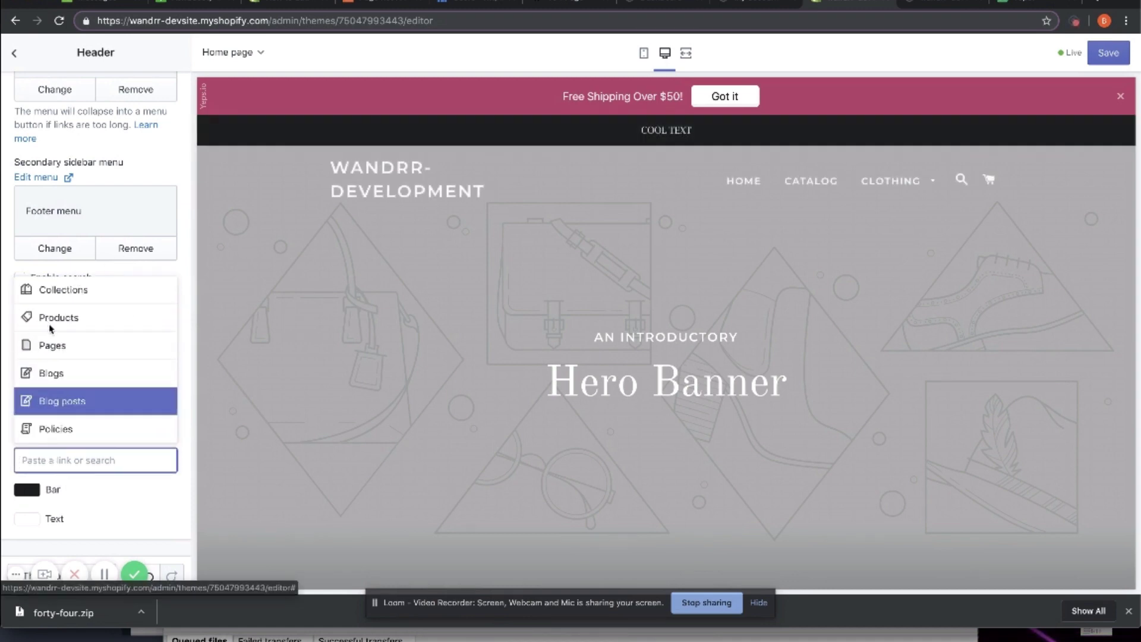
{"action": "left_click", "coordinate": [110, 503]}
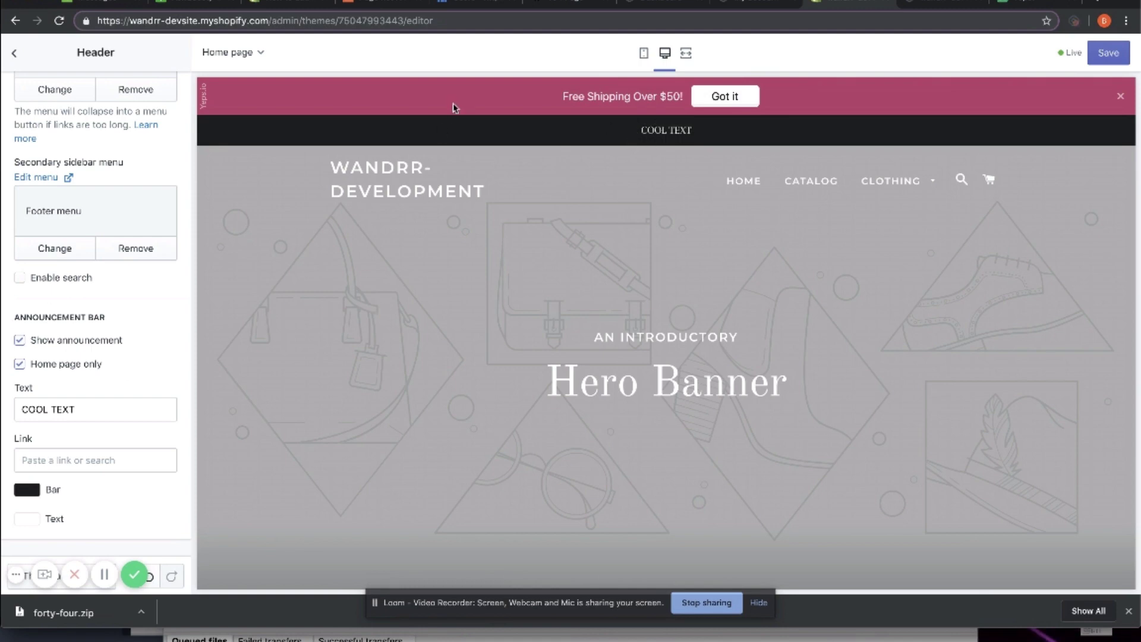
{"action": "scroll", "coordinate": [106, 391], "scroll_direction": "up", "scroll_amount": 1}
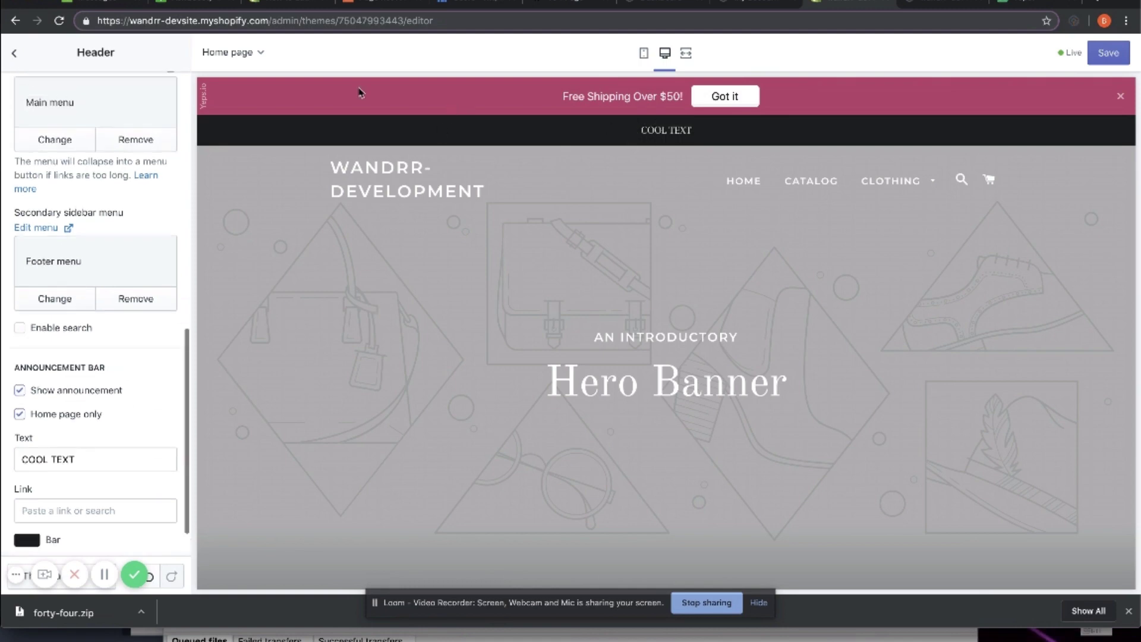
Step: Switch to the Hello Bar site and close its exit-intent popup
{"action": "left_click", "coordinate": [373, 4]}
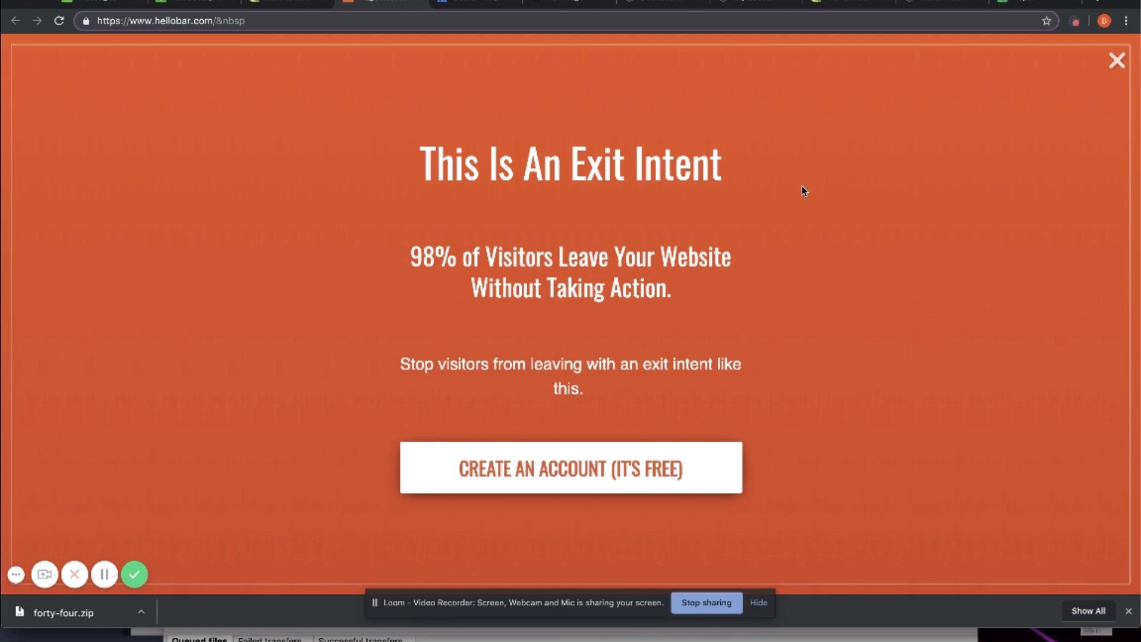
{"action": "left_click", "coordinate": [1114, 68]}
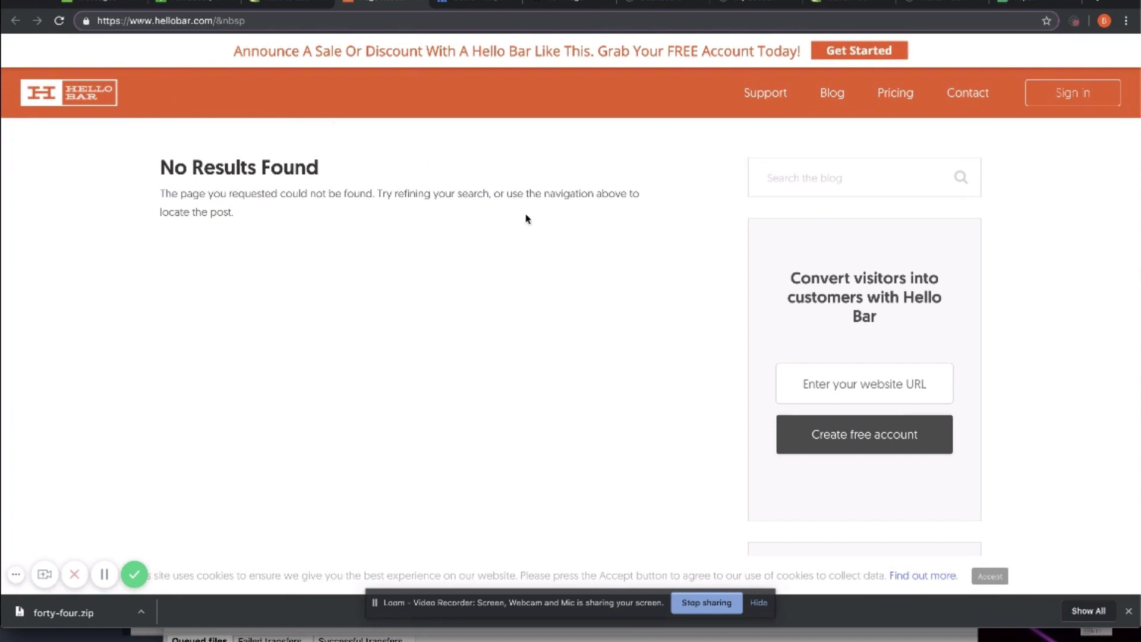
Step: Compare the features of Hello Bar's Elite $99/mo, Growth $29/mo and free Starter plans
{"action": "left_click", "coordinate": [887, 99]}
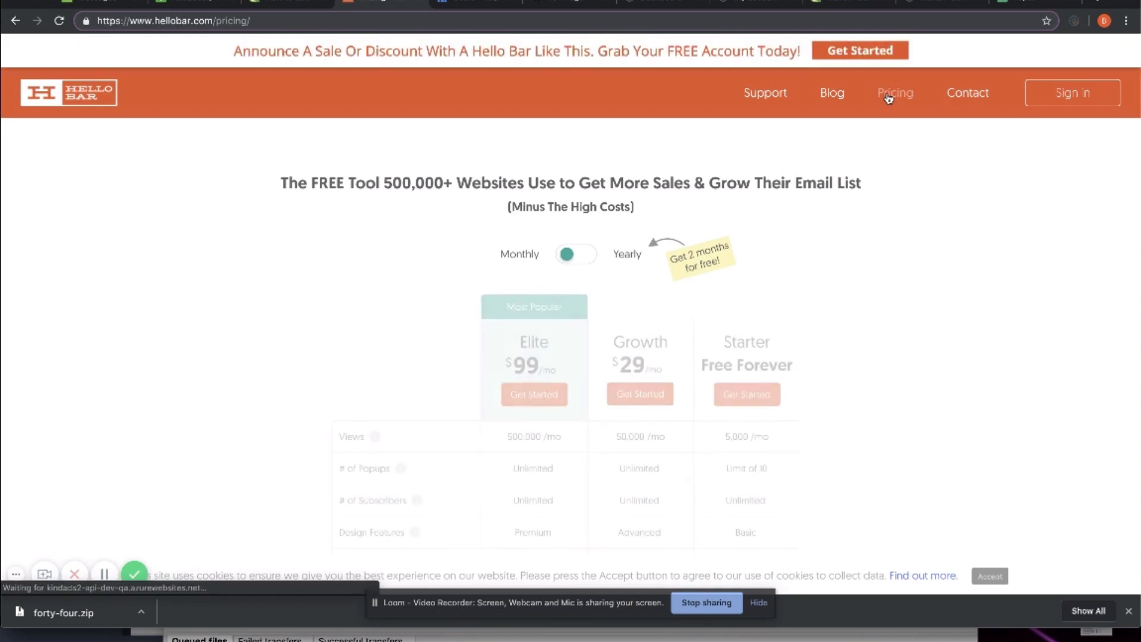
{"action": "scroll", "coordinate": [856, 224], "scroll_direction": "down", "scroll_amount": 1}
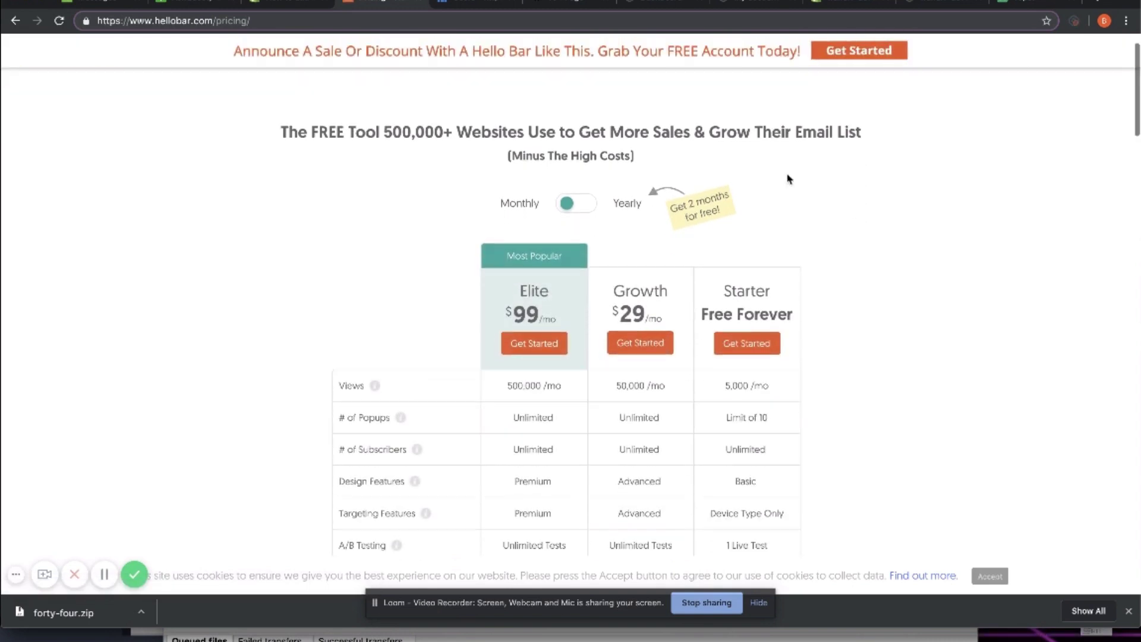
{"action": "scroll", "coordinate": [532, 193], "scroll_direction": "down", "scroll_amount": 2}
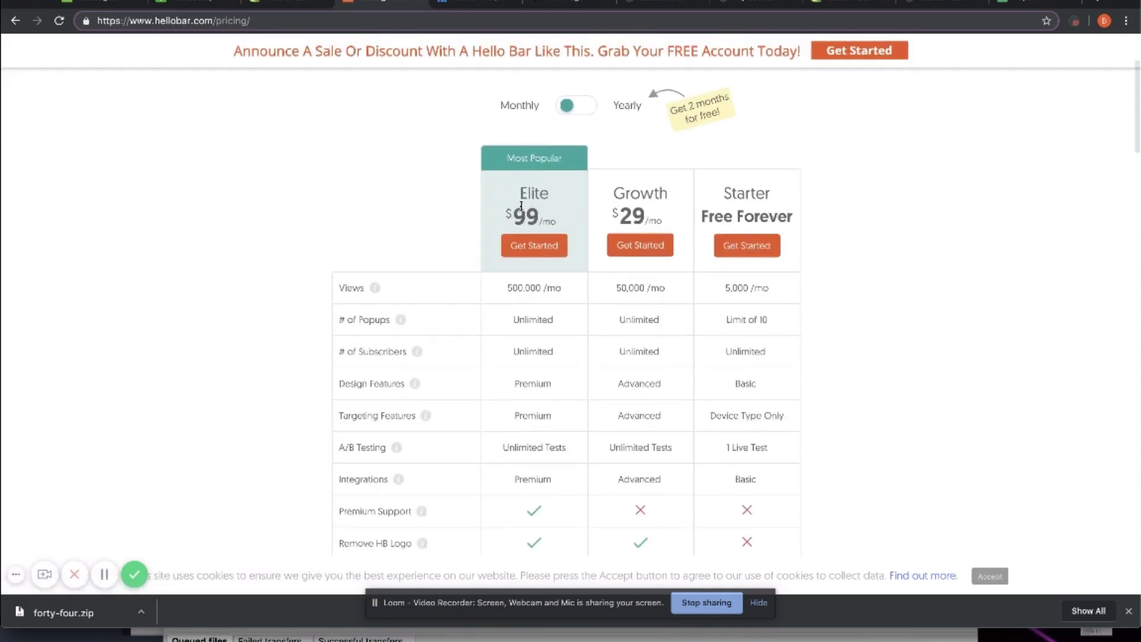
{"action": "scroll", "coordinate": [471, 289], "scroll_direction": "down", "scroll_amount": 5}
{"action": "scroll", "coordinate": [445, 331], "scroll_direction": "up", "scroll_amount": 8}
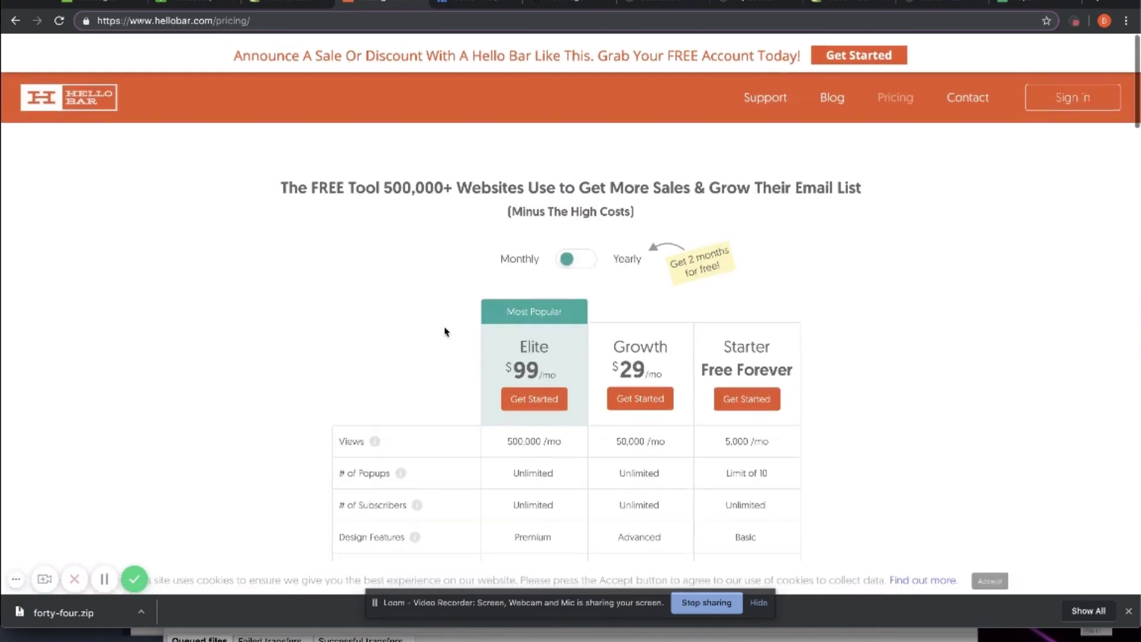
{"action": "scroll", "coordinate": [547, 271], "scroll_direction": "down", "scroll_amount": 1}
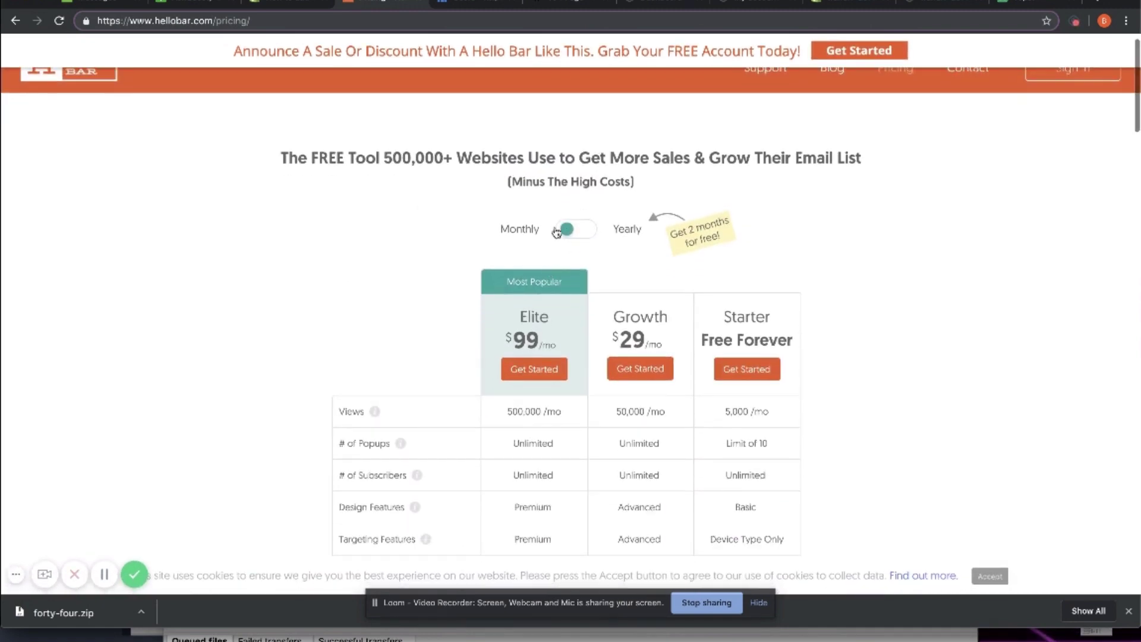
{"action": "scroll", "coordinate": [545, 257], "scroll_direction": "down", "scroll_amount": 2}
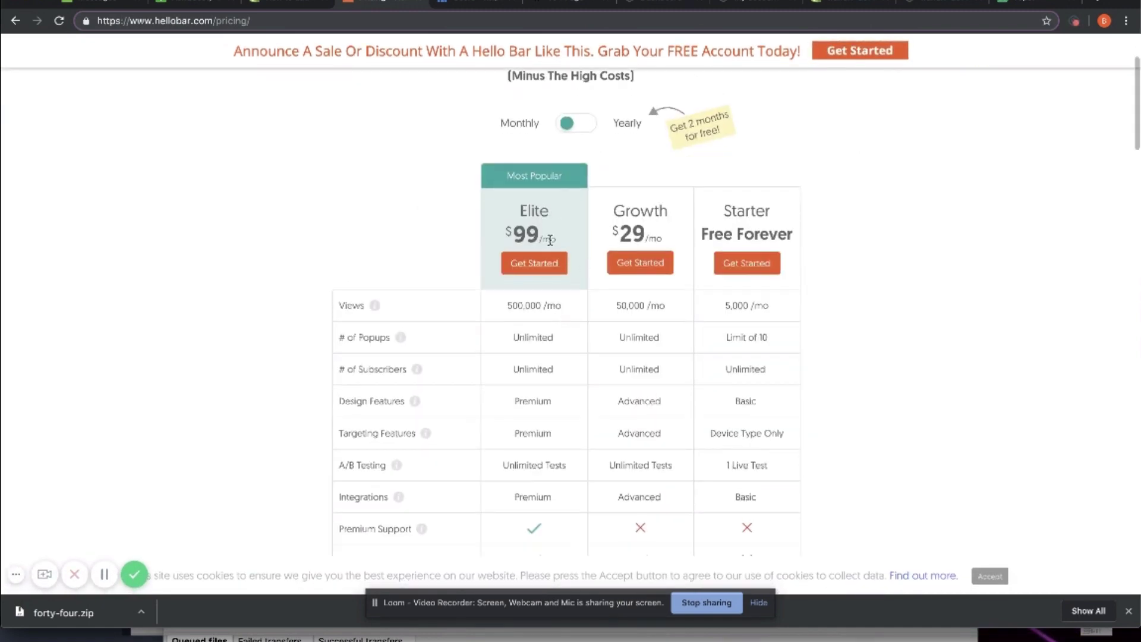
{"action": "scroll", "coordinate": [646, 229], "scroll_direction": "up", "scroll_amount": 3}
{"action": "scroll", "coordinate": [778, 213], "scroll_direction": "down", "scroll_amount": 6}
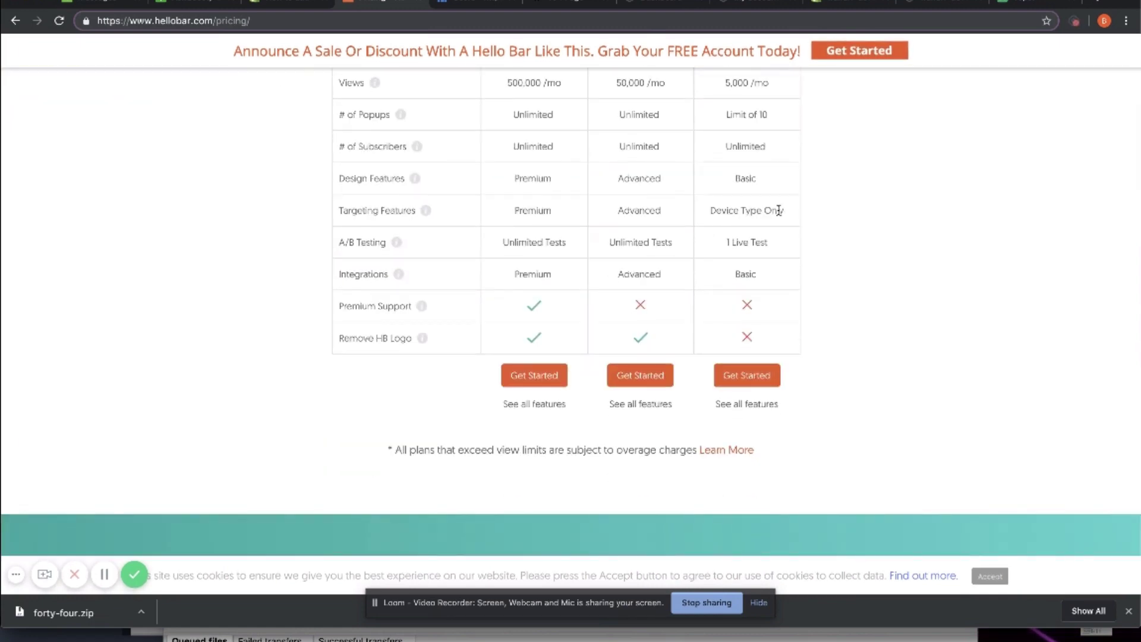
{"action": "scroll", "coordinate": [778, 211], "scroll_direction": "up", "scroll_amount": 5}
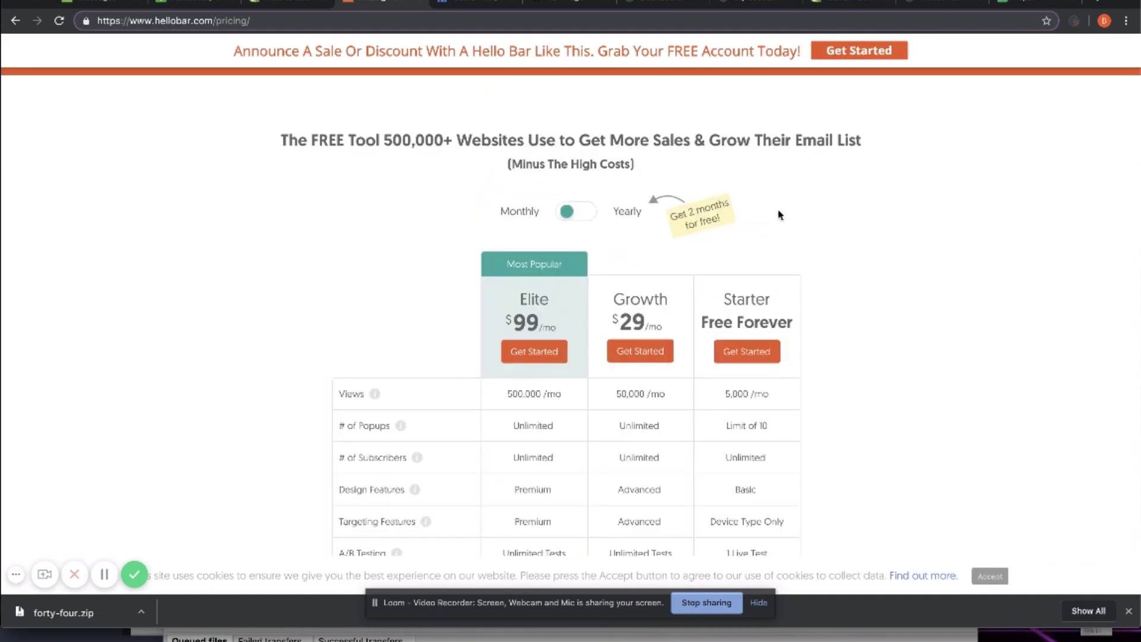
{"action": "scroll", "coordinate": [778, 214], "scroll_direction": "down", "scroll_amount": 1}
{"action": "scroll", "coordinate": [825, 268], "scroll_direction": "down", "scroll_amount": 1}
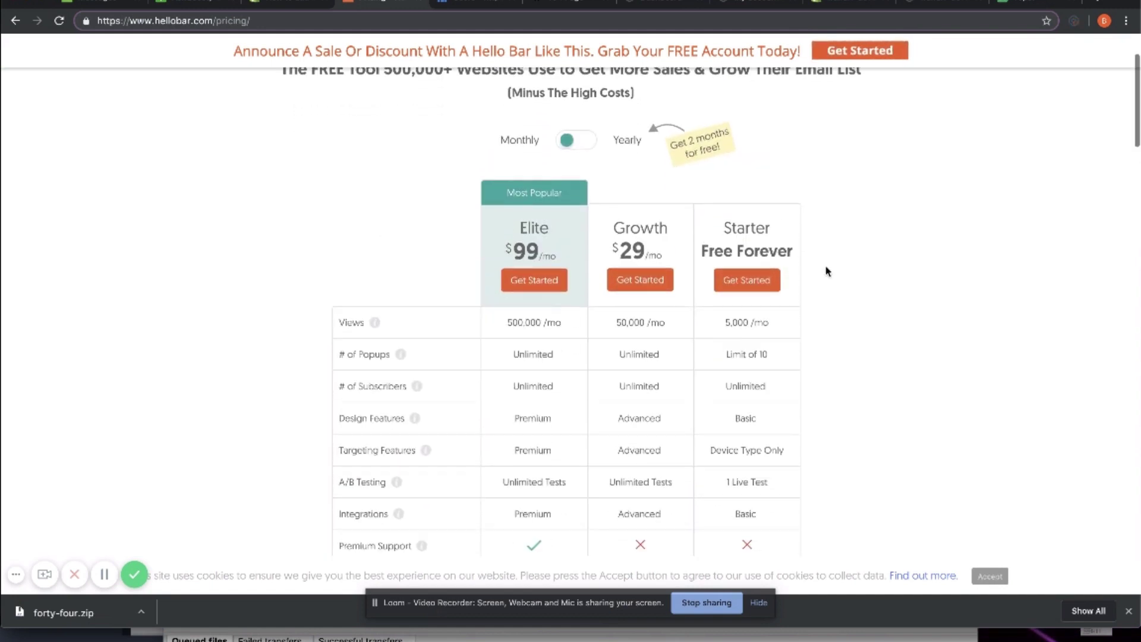
{"action": "scroll", "coordinate": [781, 232], "scroll_direction": "down", "scroll_amount": 2}
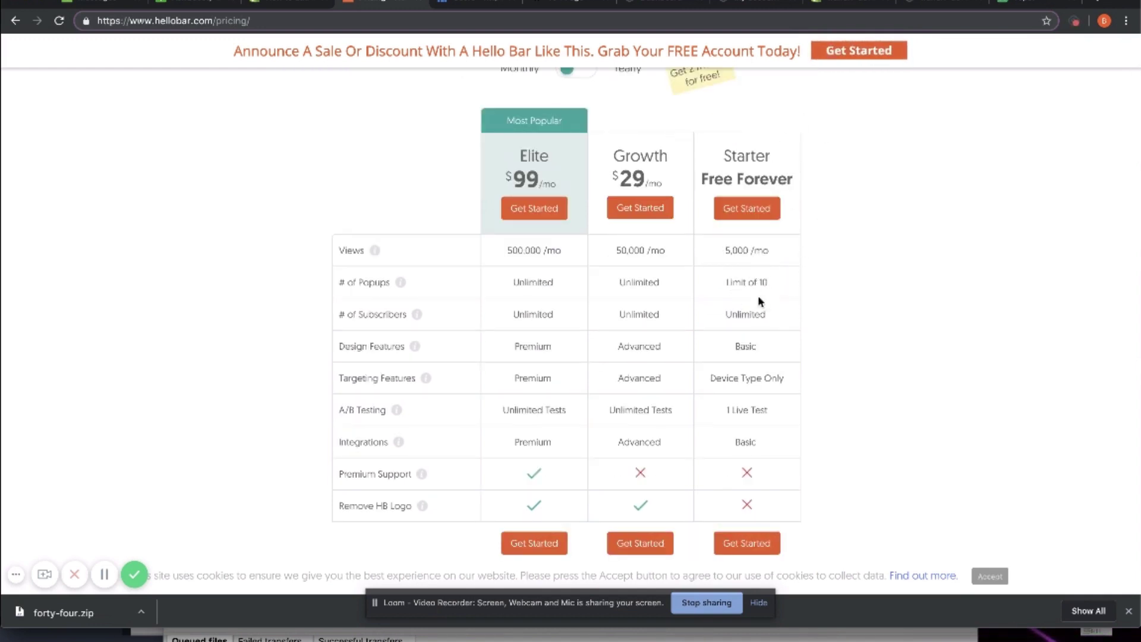
{"action": "scroll", "coordinate": [754, 380], "scroll_direction": "up", "scroll_amount": 1}
{"action": "scroll", "coordinate": [756, 370], "scroll_direction": "down", "scroll_amount": 2}
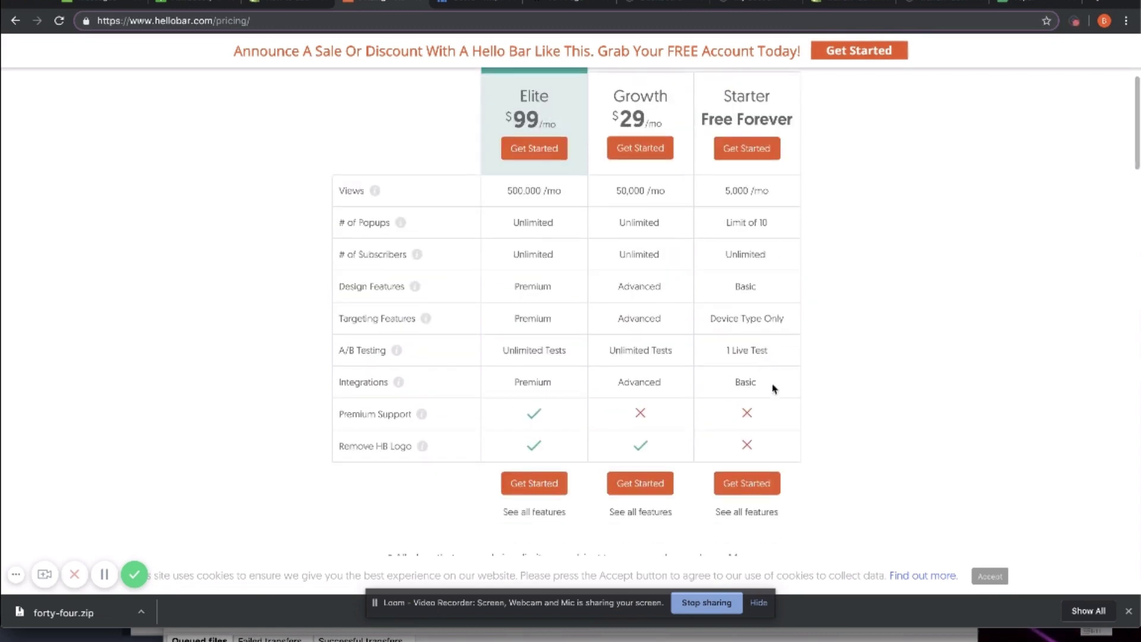
{"action": "scroll", "coordinate": [772, 388], "scroll_direction": "up", "scroll_amount": 2}
{"action": "scroll", "coordinate": [773, 389], "scroll_direction": "down", "scroll_amount": 5}
{"action": "scroll", "coordinate": [774, 389], "scroll_direction": "up", "scroll_amount": 6}
{"action": "scroll", "coordinate": [774, 389], "scroll_direction": "down", "scroll_amount": 1}
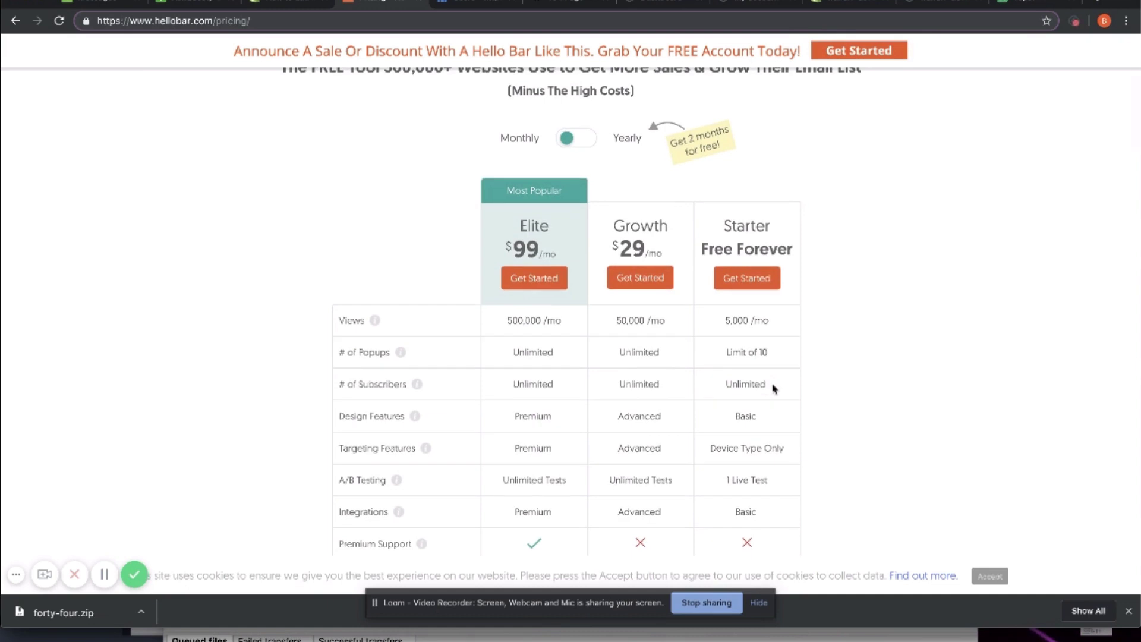
{"action": "scroll", "coordinate": [774, 389], "scroll_direction": "down", "scroll_amount": 1}
{"action": "scroll", "coordinate": [774, 389], "scroll_direction": "down", "scroll_amount": 1}
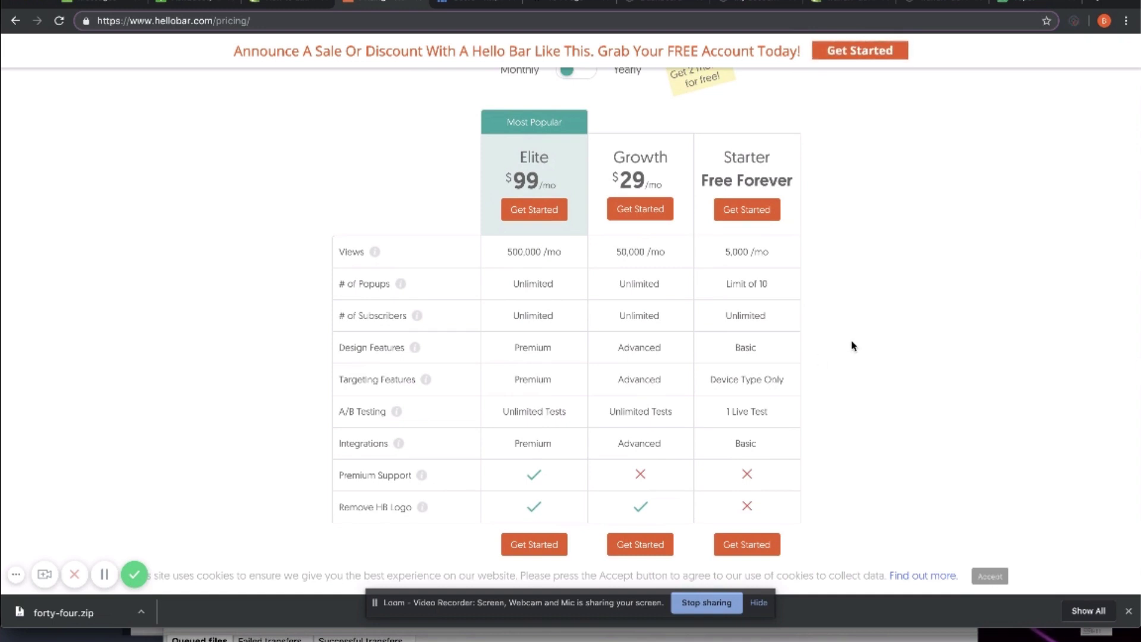
{"action": "scroll", "coordinate": [853, 345], "scroll_direction": "up", "scroll_amount": 1}
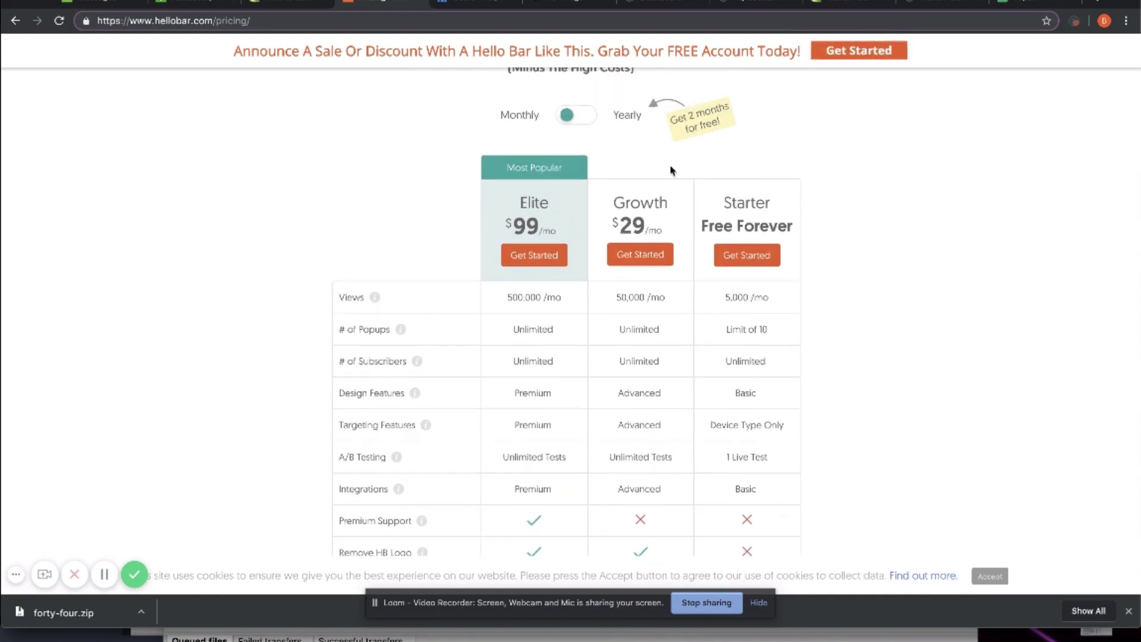
{"action": "scroll", "coordinate": [562, 366], "scroll_direction": "down", "scroll_amount": 2}
{"action": "scroll", "coordinate": [583, 331], "scroll_direction": "up", "scroll_amount": 3}
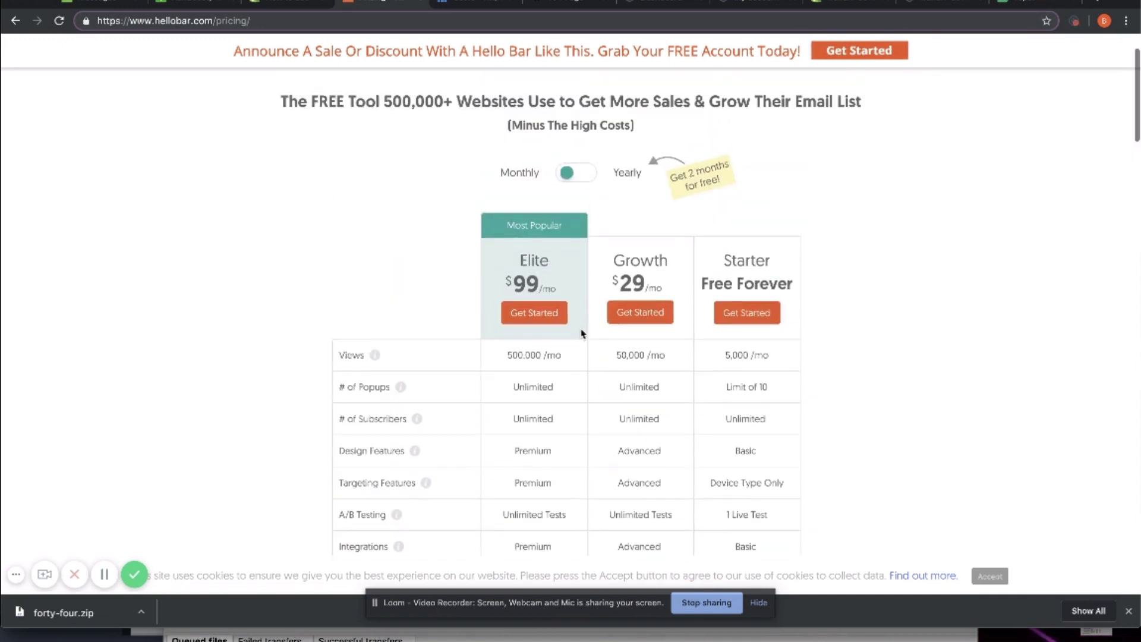